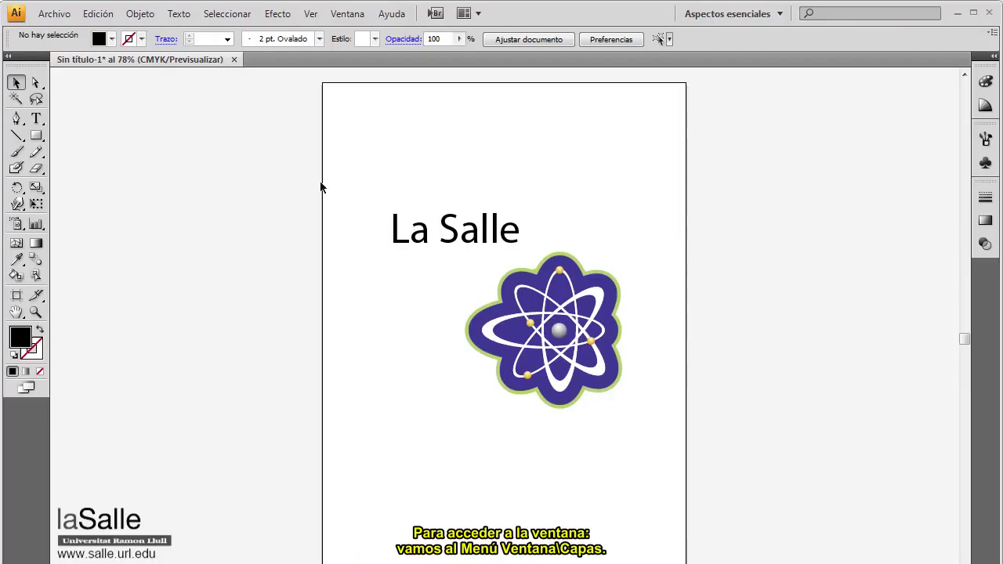
Step: Open the Layers panel from the Ventana menu to reveal Capa 1
left_click(354, 14)
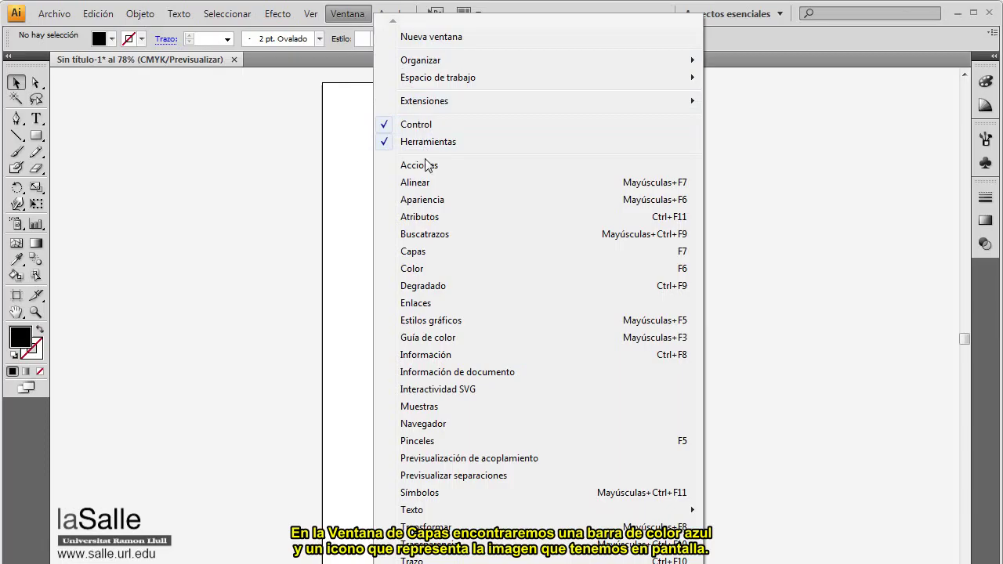
left_click(426, 252)
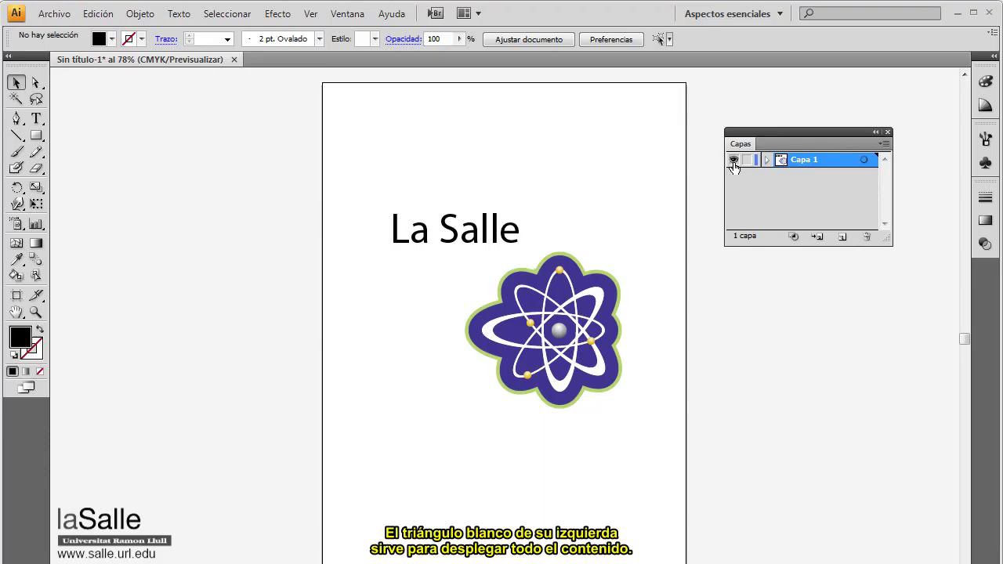
Step: Hide and show Capa 1, expand it, then hide and show the atom group and La Salle text
left_click(733, 161)
left_click(733, 161)
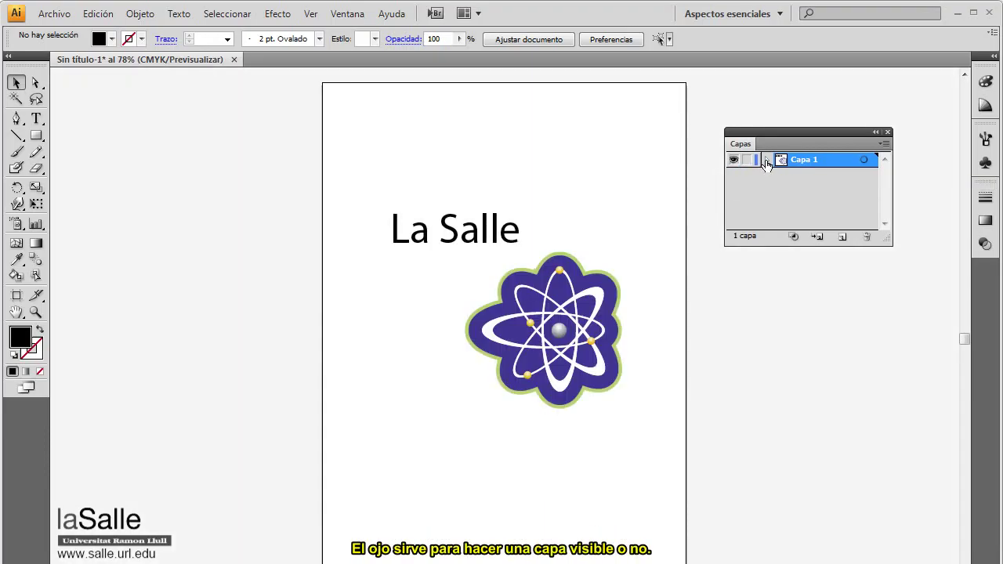
left_click(766, 160)
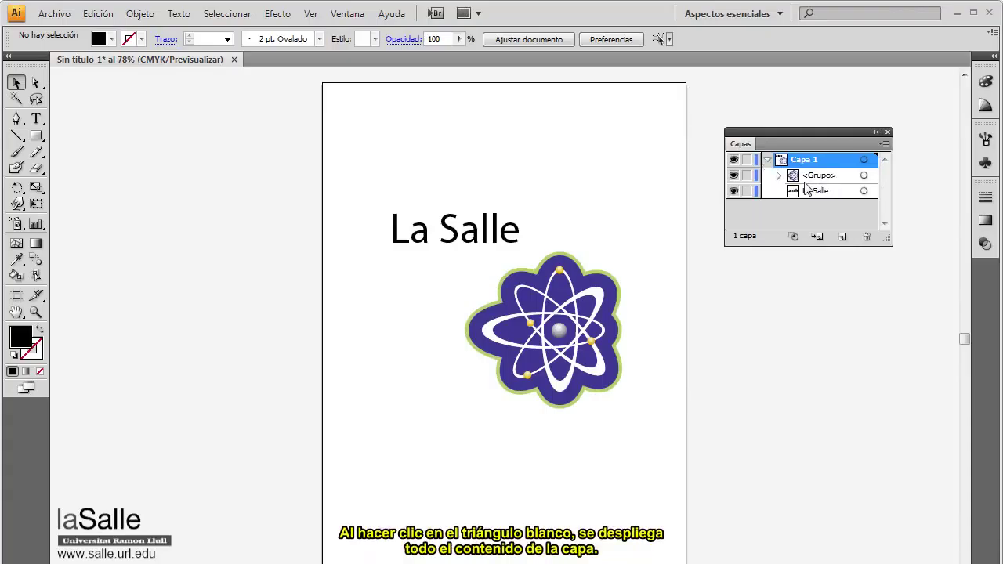
left_click(733, 176)
left_click(733, 177)
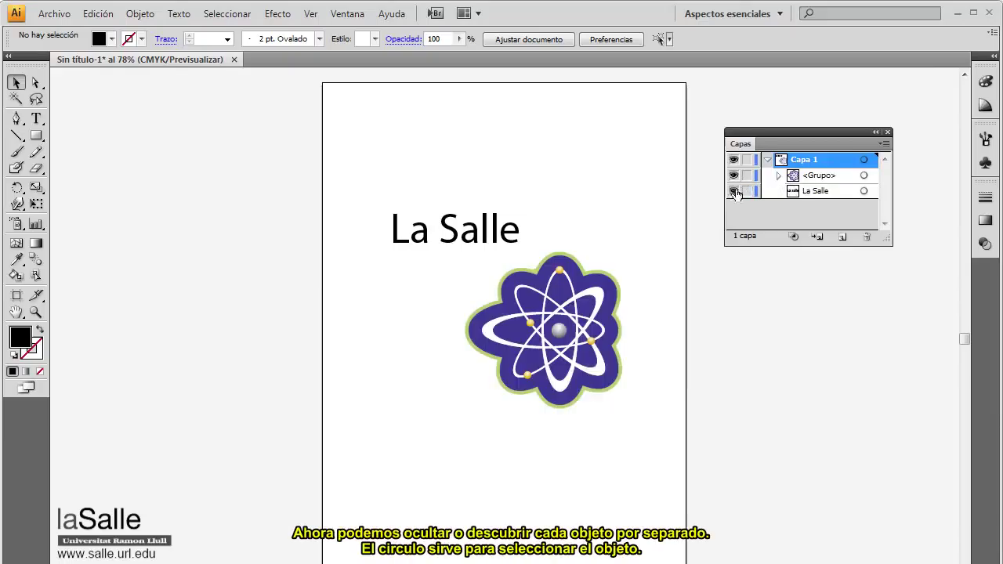
left_click(734, 191)
left_click(733, 192)
Step: Select the atom group and La Salle text from the layers list, then on the page
left_click(863, 175)
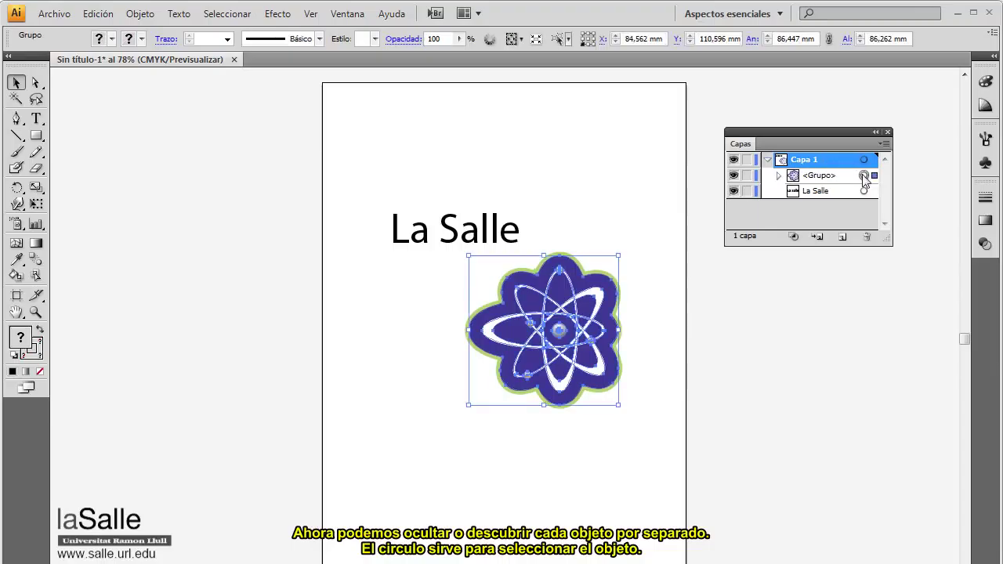
left_click(863, 191)
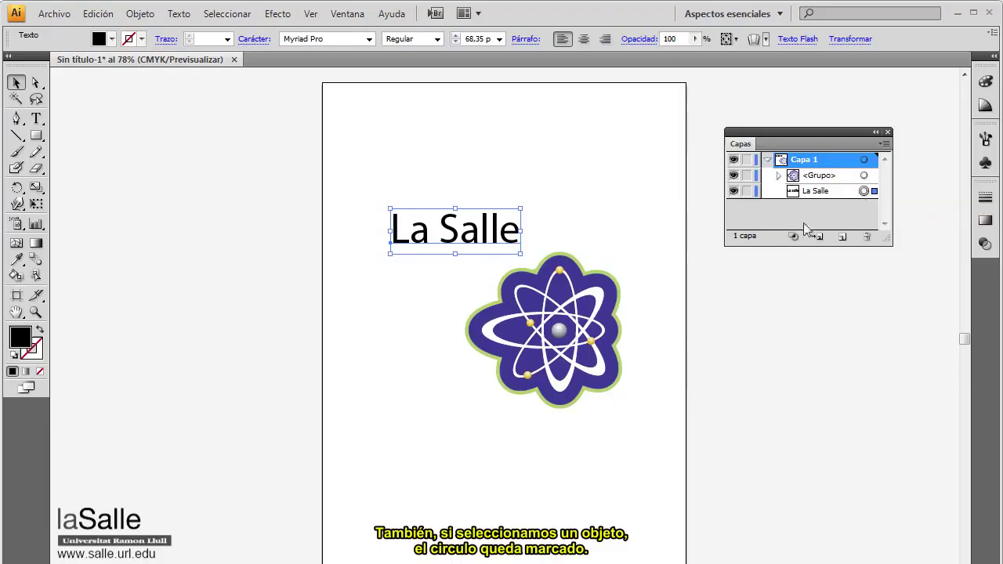
left_click(513, 282)
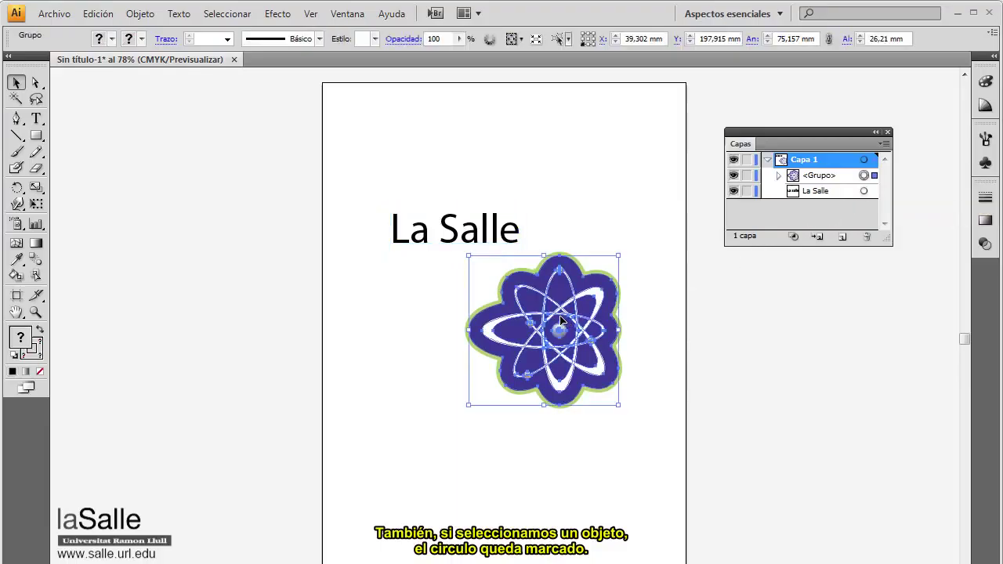
left_click(477, 231)
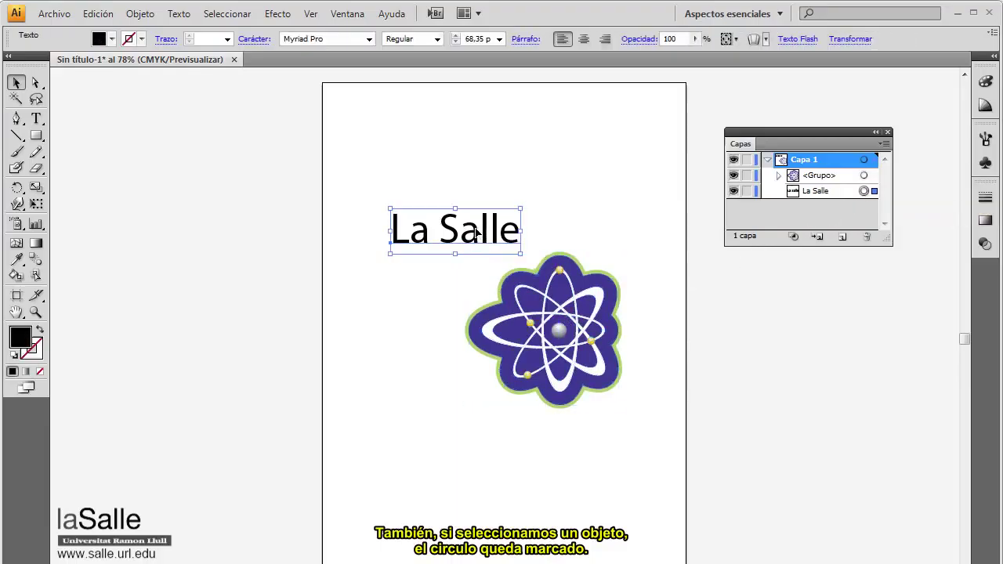
Step: Rename layer Capa 1 to 'cuadro rojo' and set its identification colour to Oliva
left_click(584, 208)
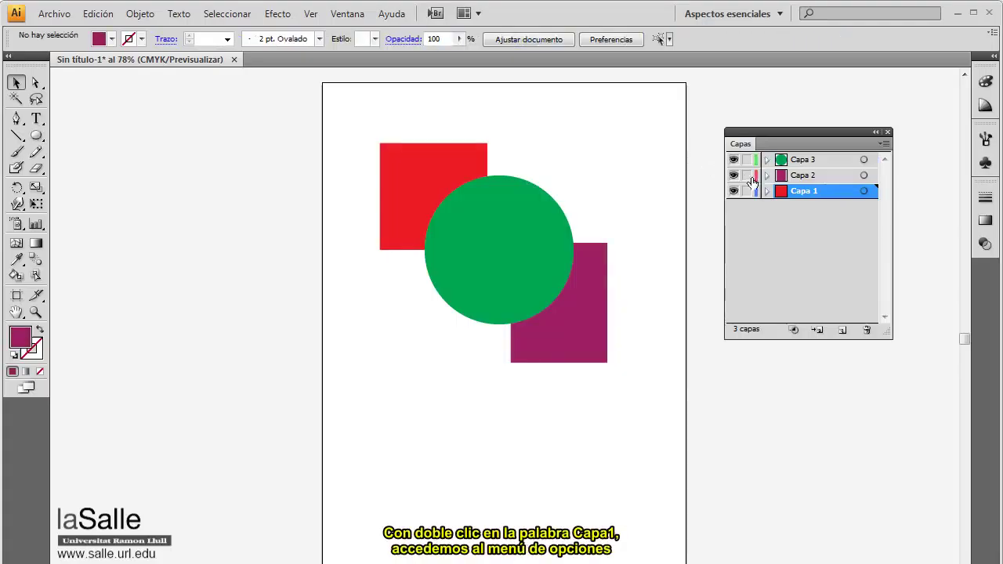
double_click(804, 191)
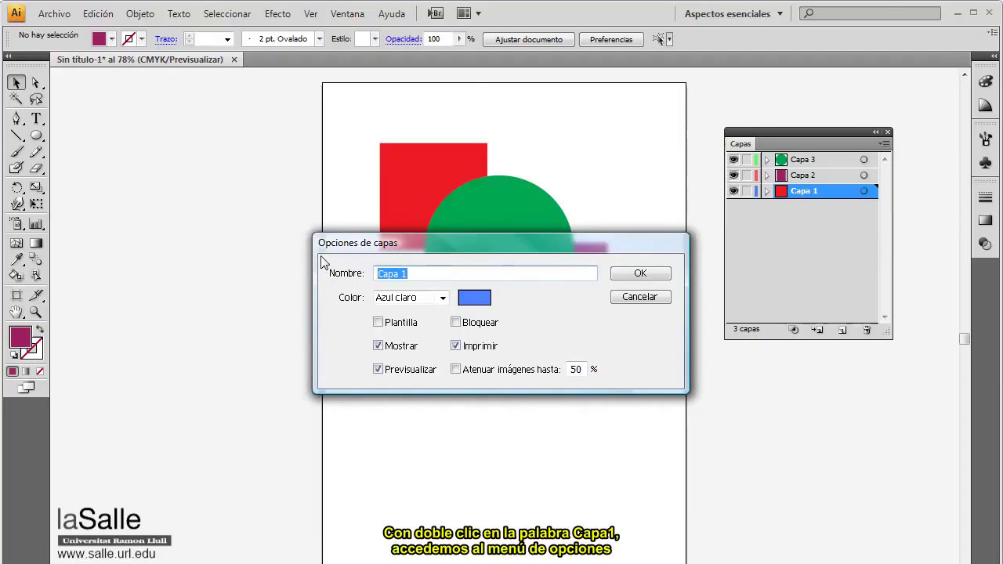
type("cuadro rojo")
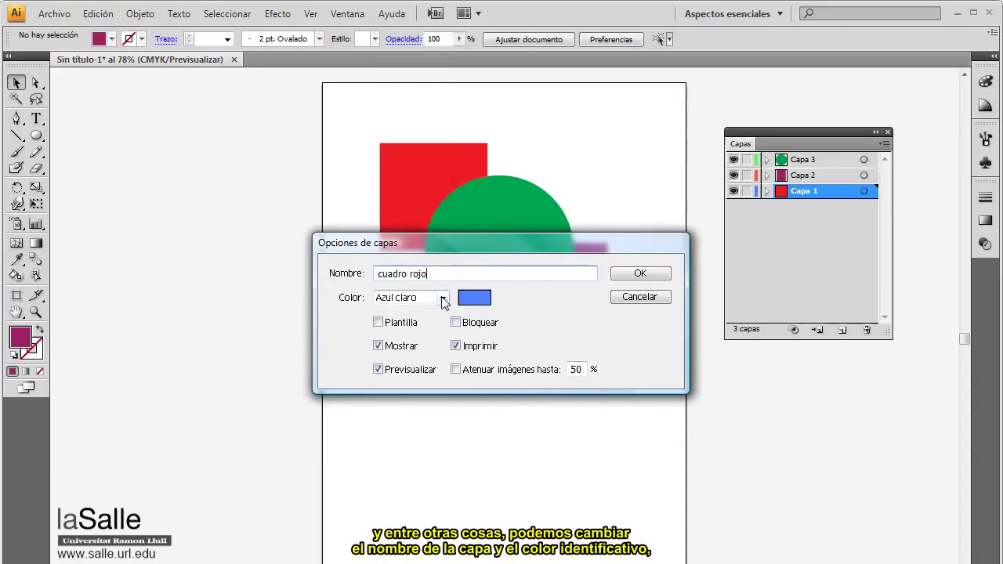
left_click(440, 297)
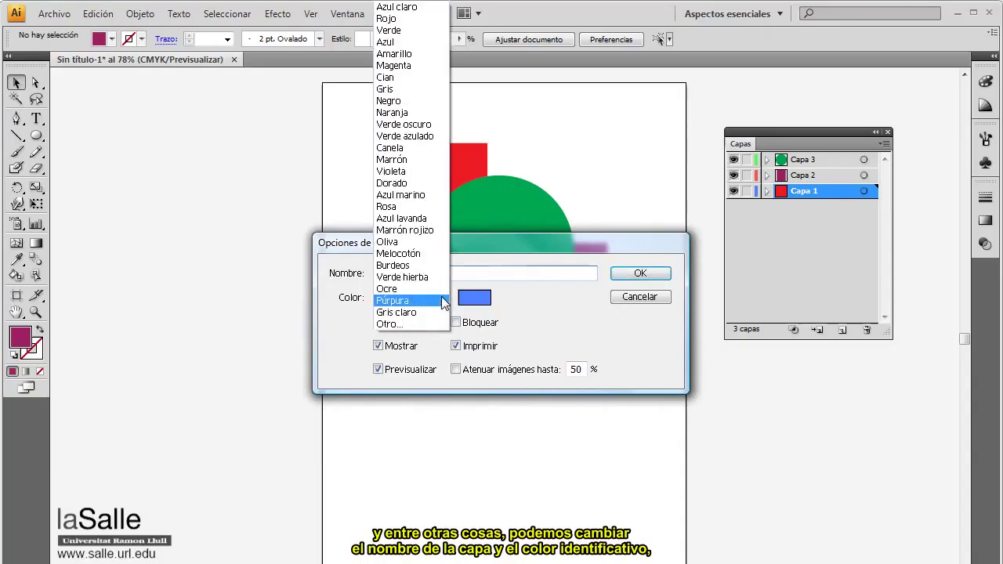
left_click(401, 243)
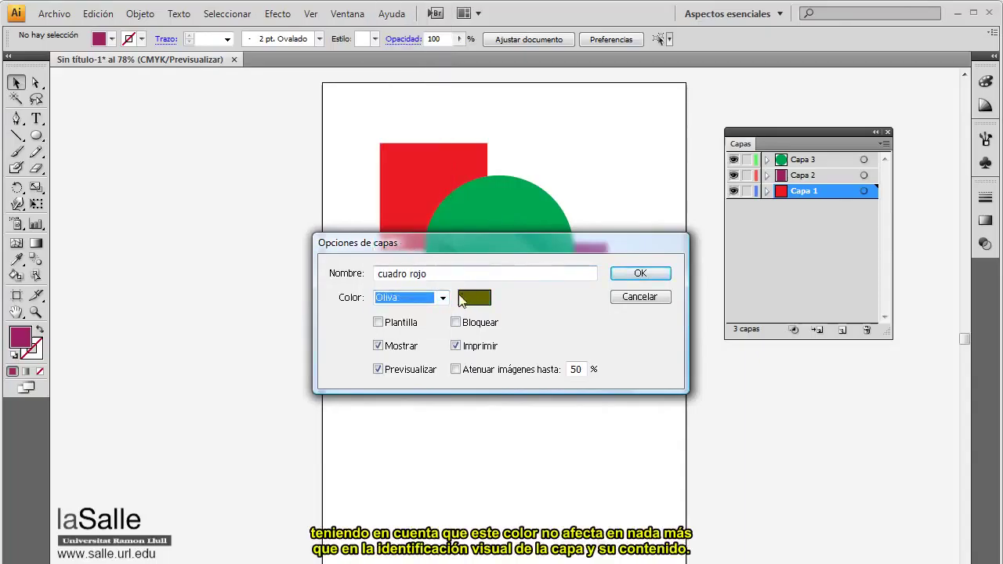
left_click(616, 276)
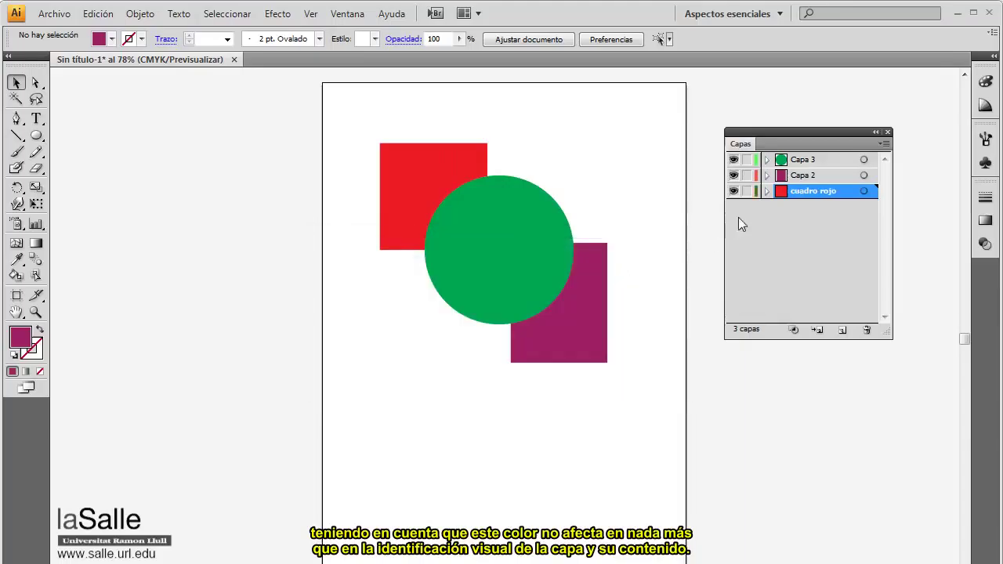
Step: Add Capa 4 with the new-layer button and Capa 5 via the panel menu's Nueva capa
left_click(863, 191)
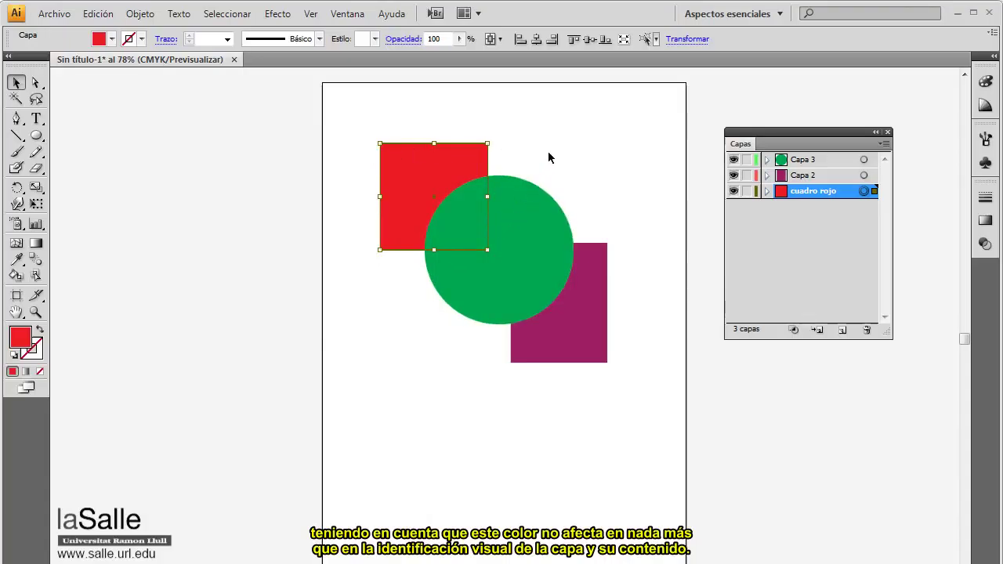
left_click(841, 332)
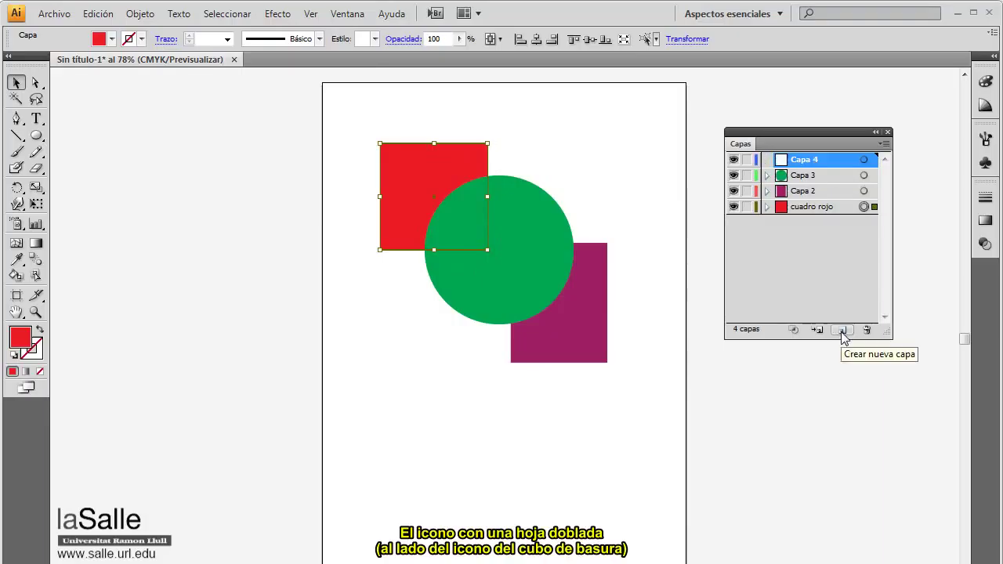
left_click(884, 143)
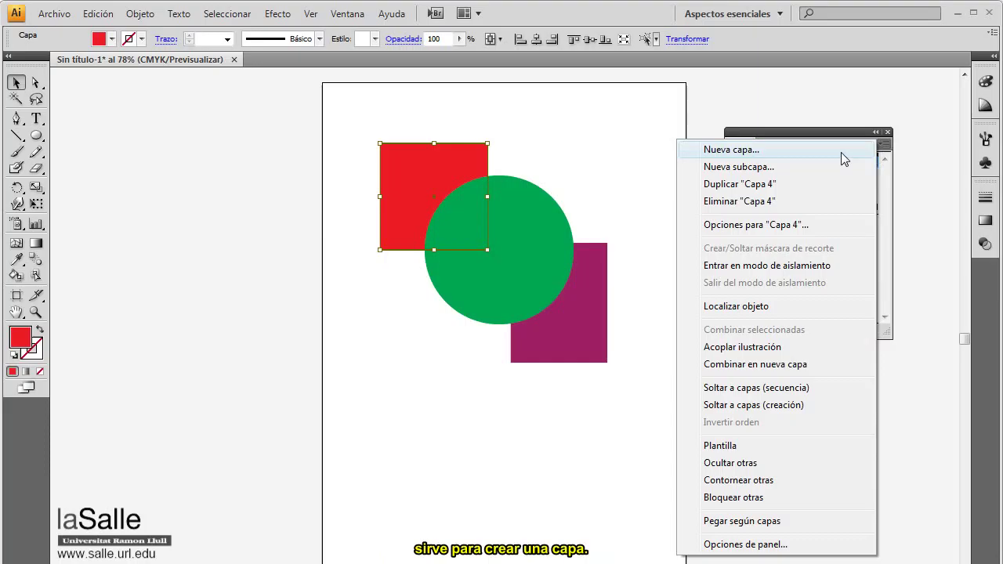
left_click(840, 152)
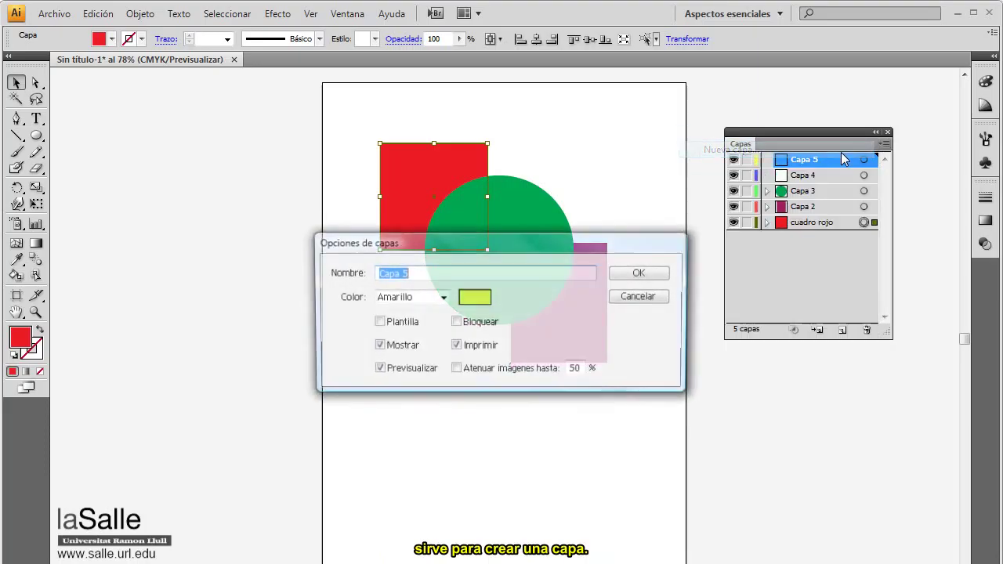
left_click(637, 274)
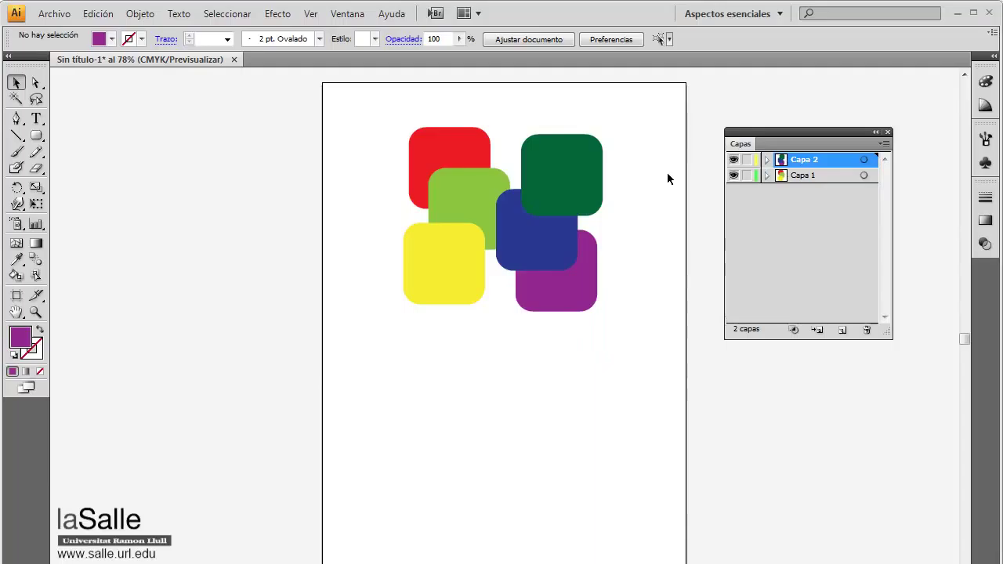
Step: Expand Capa 1 and drag the yellow square's path behind the green one and back
left_click(767, 176)
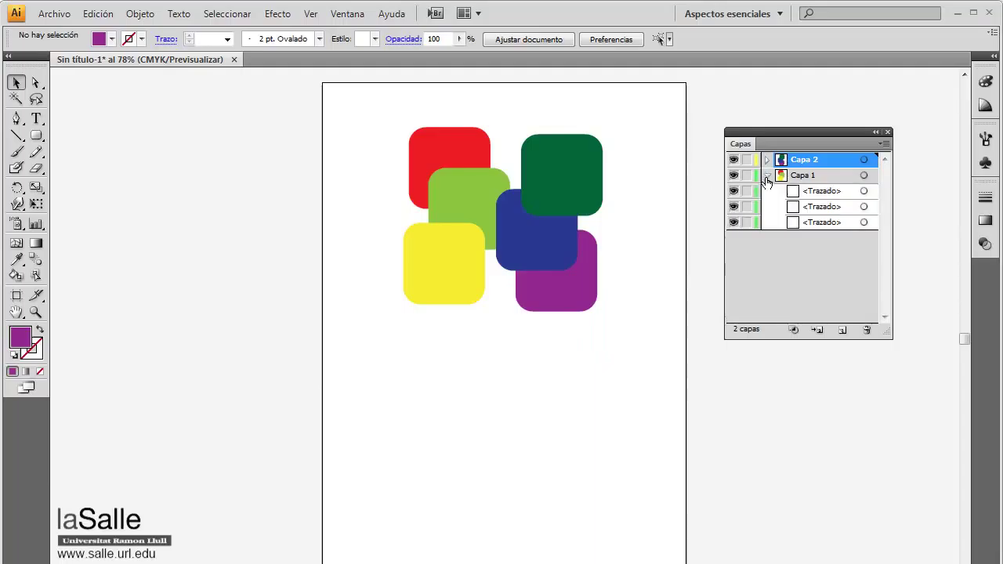
left_click(822, 193)
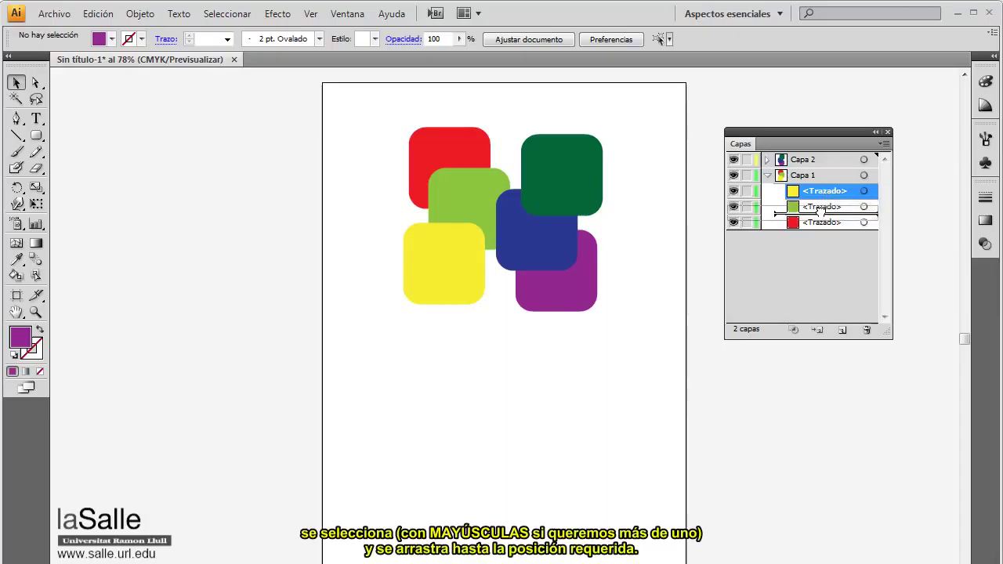
left_click_drag(822, 193, 821, 219)
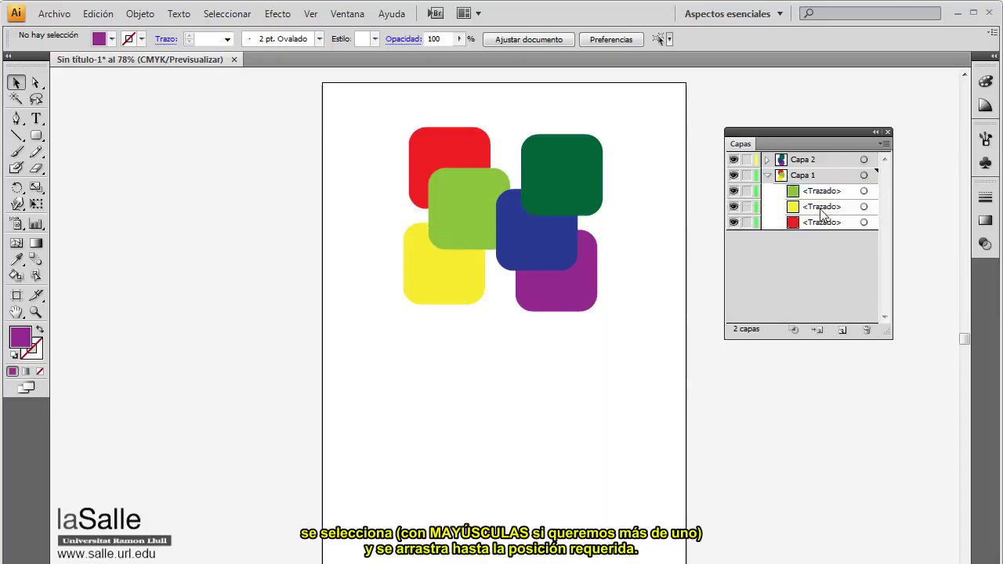
left_click(821, 208)
left_click_drag(817, 211, 819, 191)
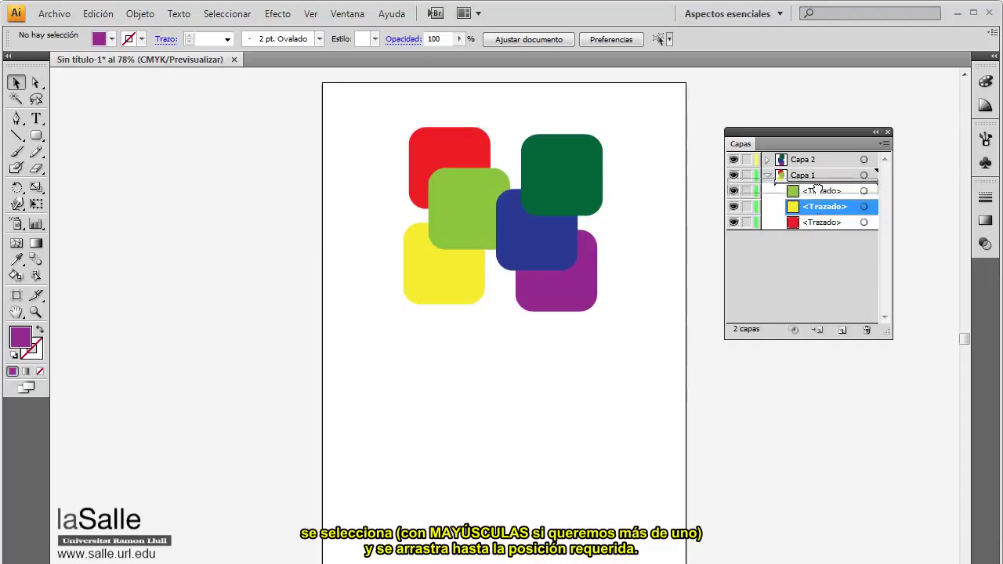
Step: Collapse Capa 1 and drag Capa 2 below Capa 1 in the stack
left_click(767, 175)
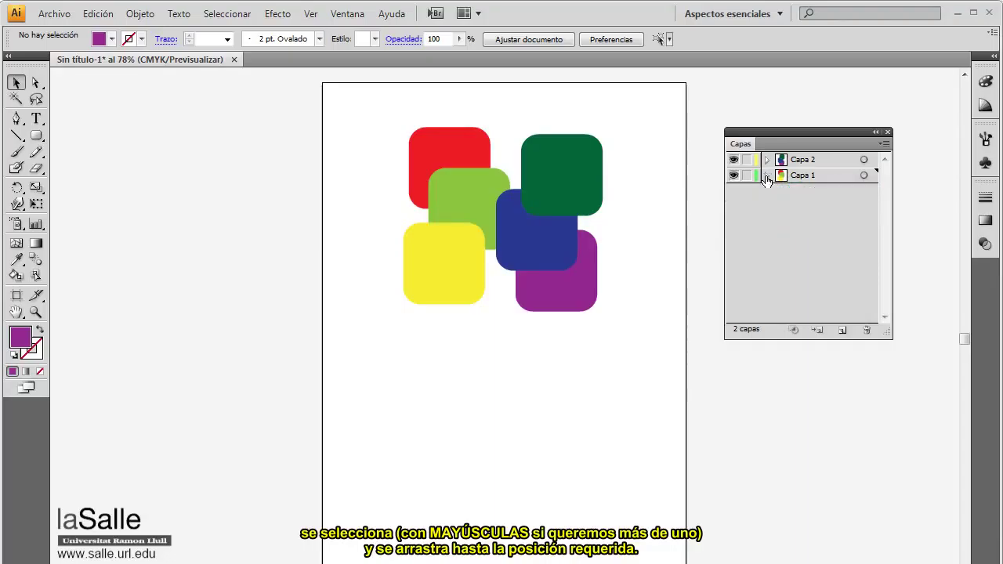
left_click(821, 160)
left_click_drag(827, 162, 832, 189)
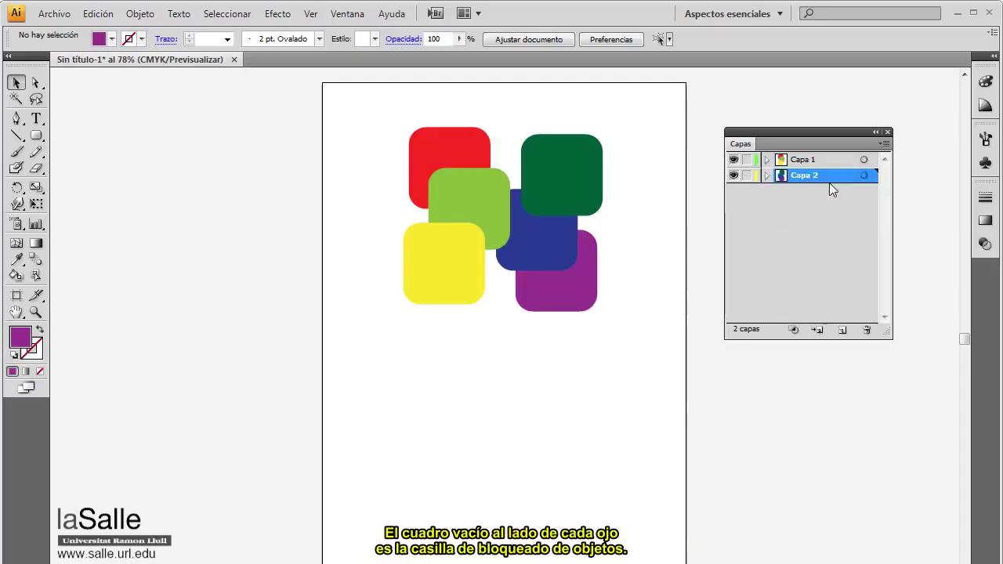
Step: Lock Capa 2 and move the red, green and yellow squares to the left
left_click(814, 160)
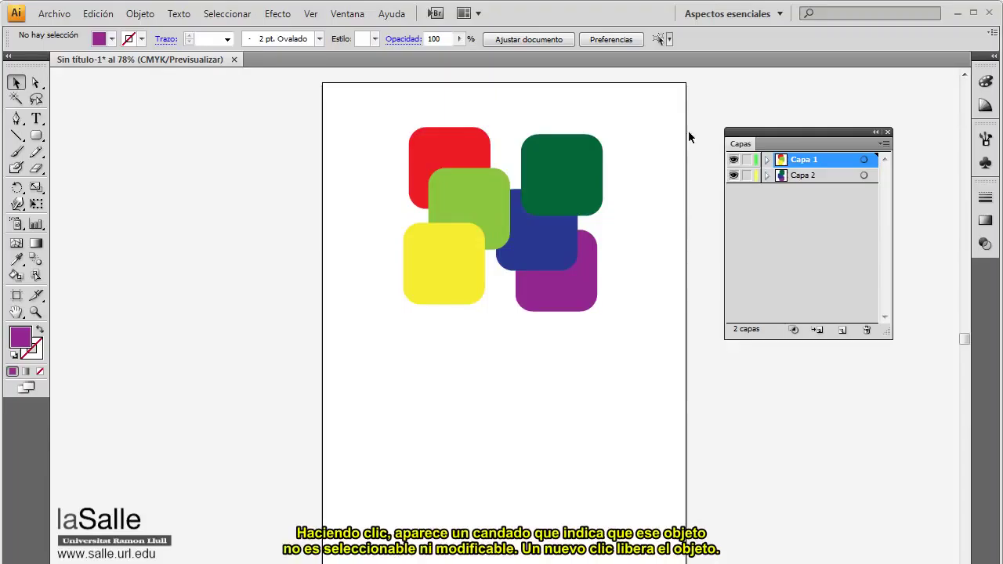
left_click(746, 175)
left_click_drag(382, 101, 634, 334)
left_click_drag(513, 242, 456, 220)
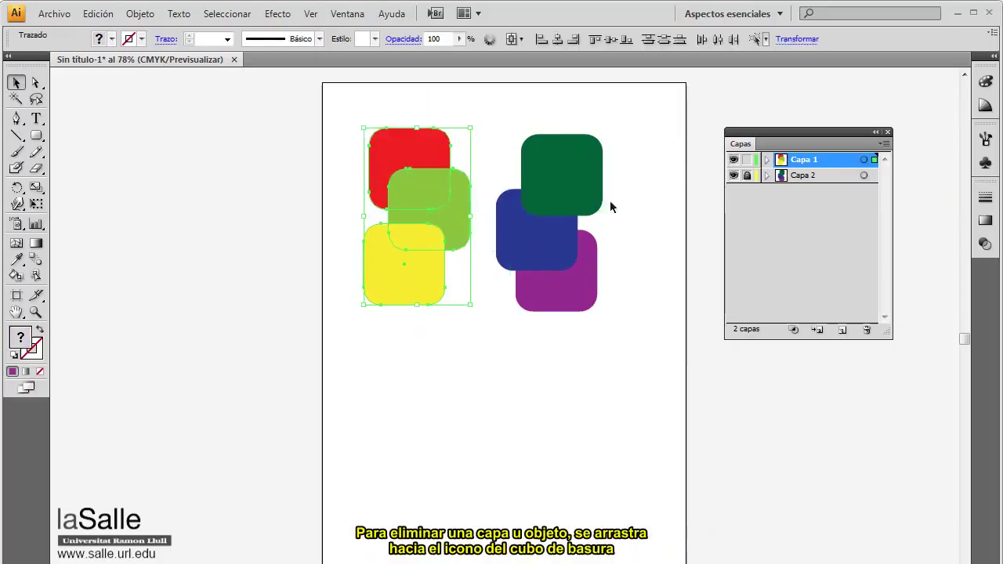
Step: Unlock Capa 2 and move all six squares together to the right
left_click(746, 175)
left_click_drag(336, 111, 658, 343)
left_click_drag(575, 292, 604, 295)
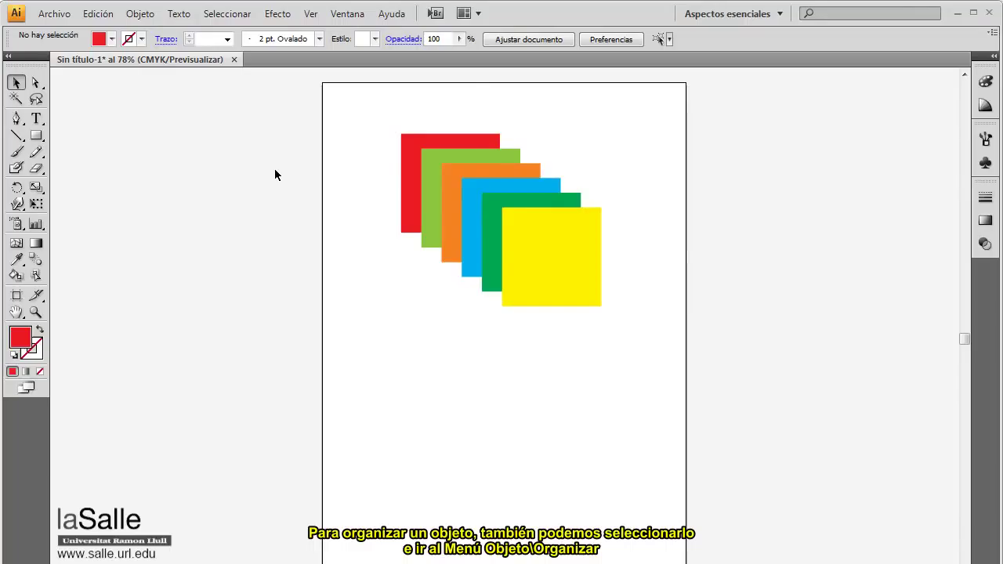
left_click(410, 149)
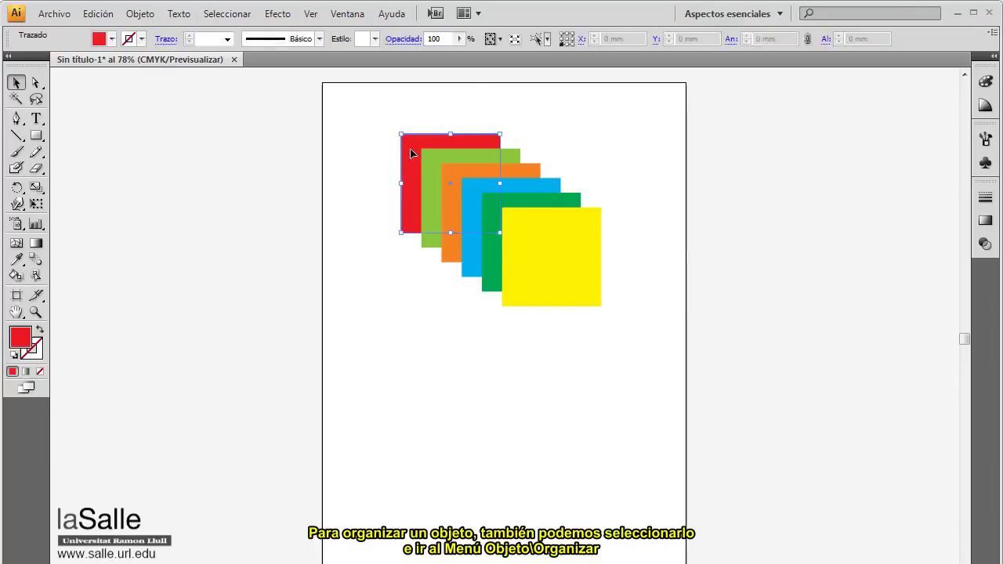
left_click(148, 16)
mouse_move(168, 50)
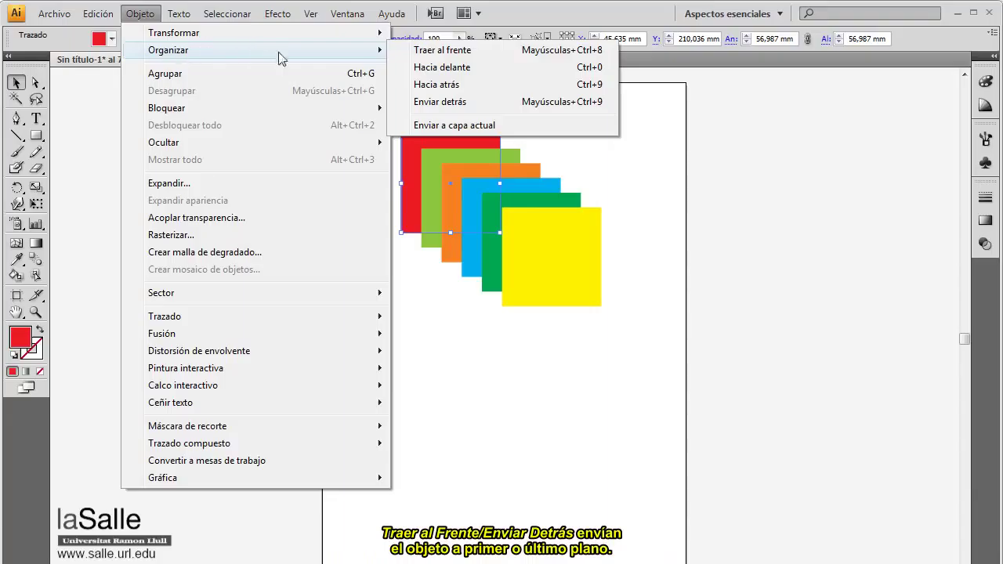
left_click(479, 50)
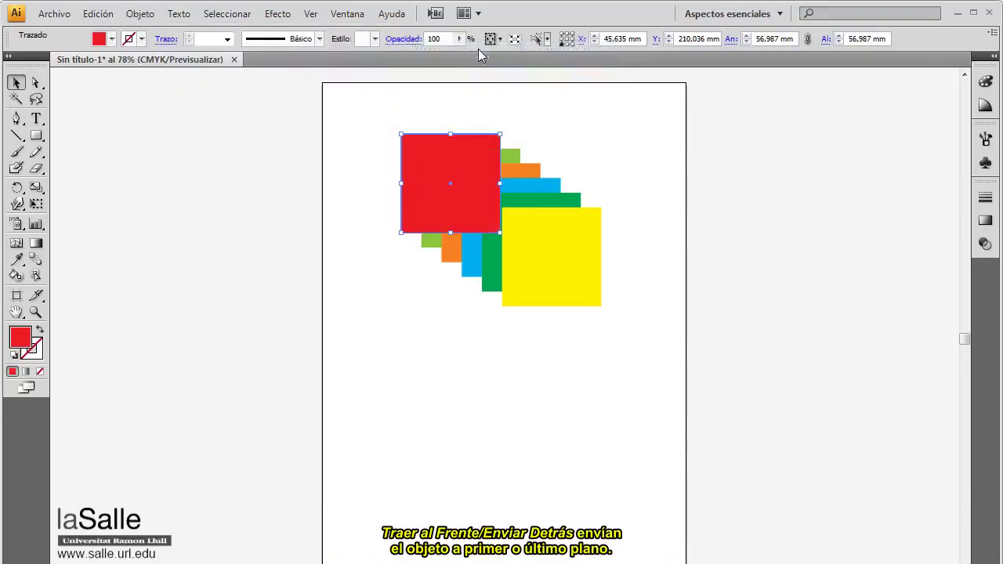
left_click(565, 245)
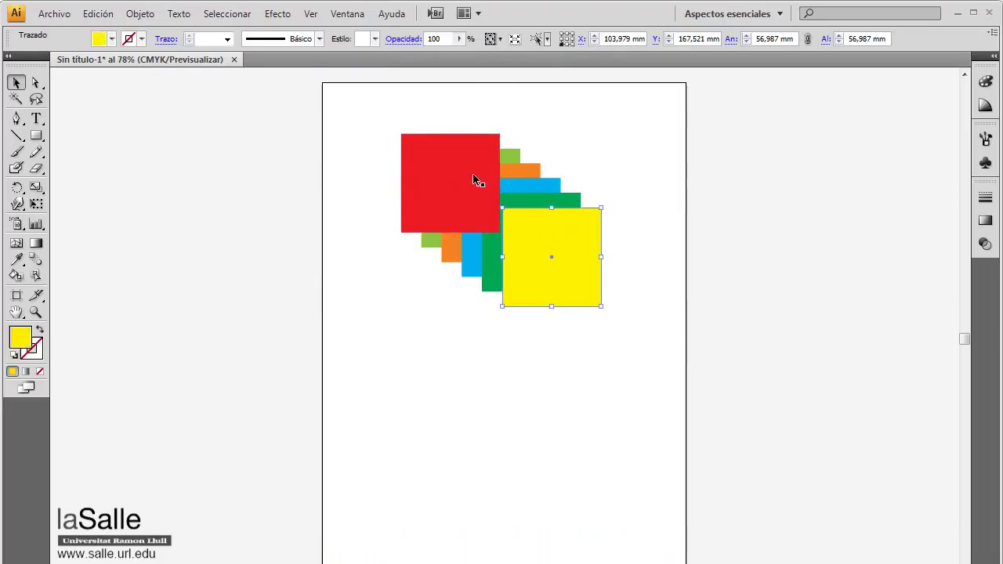
left_click(148, 14)
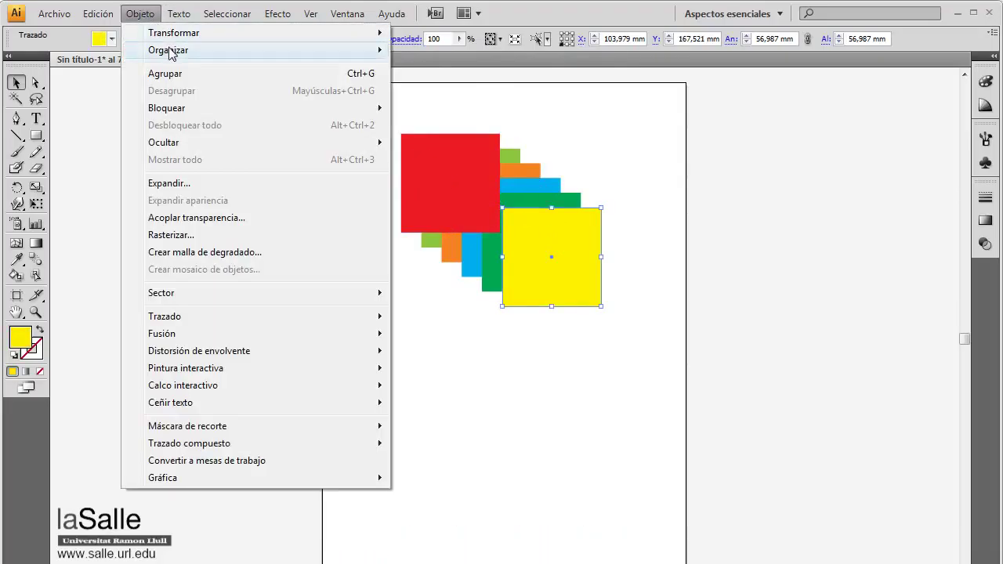
left_click(455, 108)
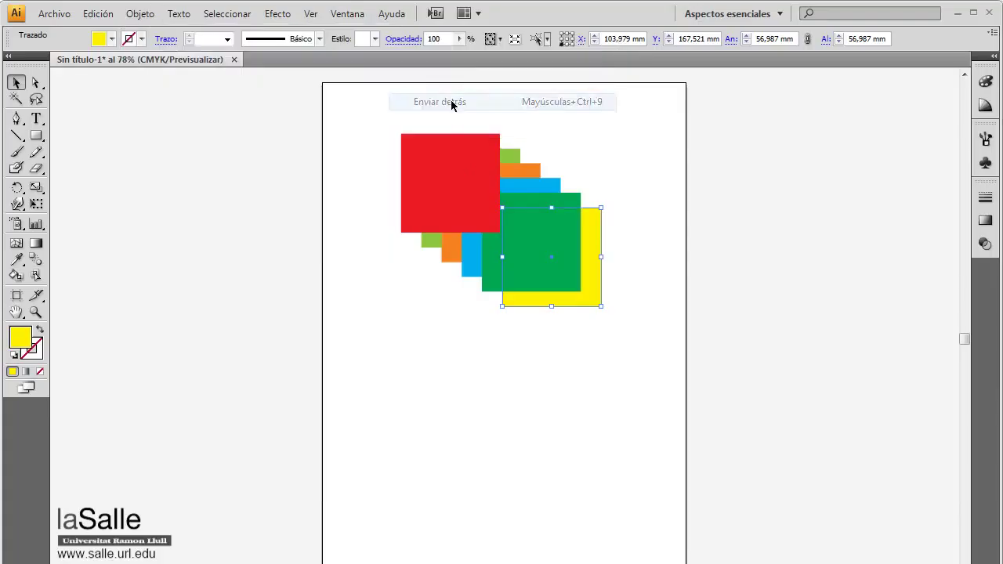
left_click(379, 115)
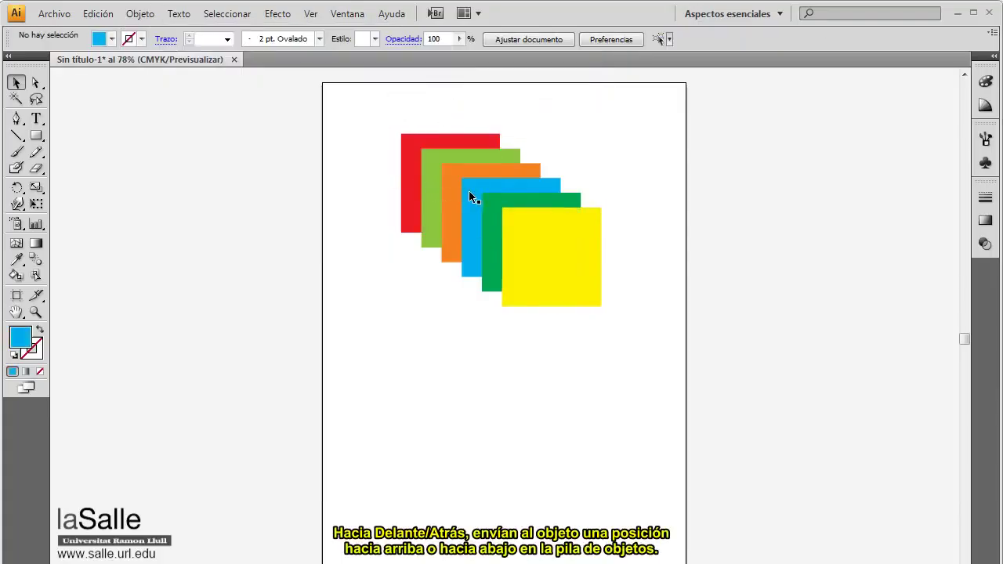
Step: Bring the blue square forward one step using Object > Arrange
left_click(467, 192)
left_click(141, 15)
mouse_move(168, 50)
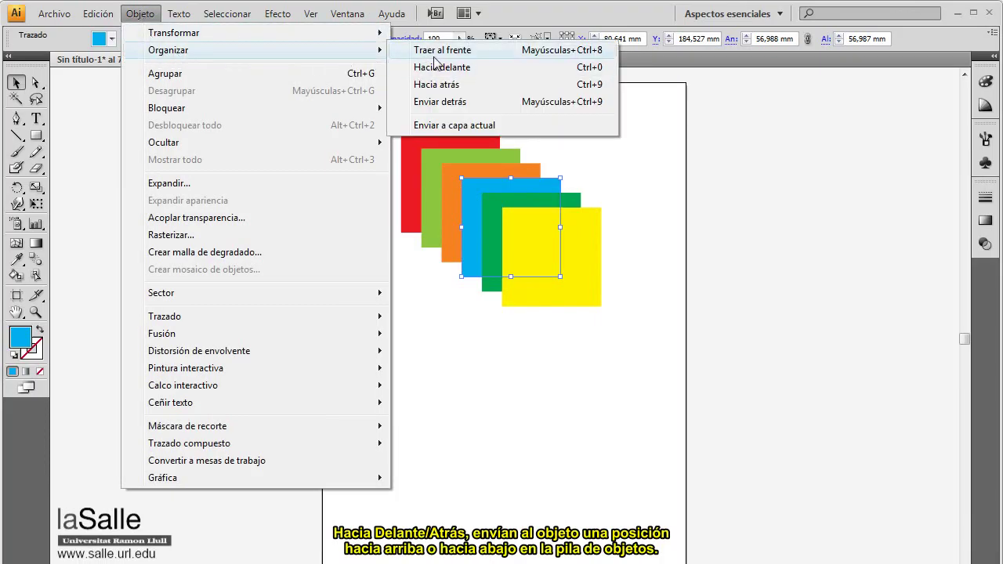
left_click(437, 69)
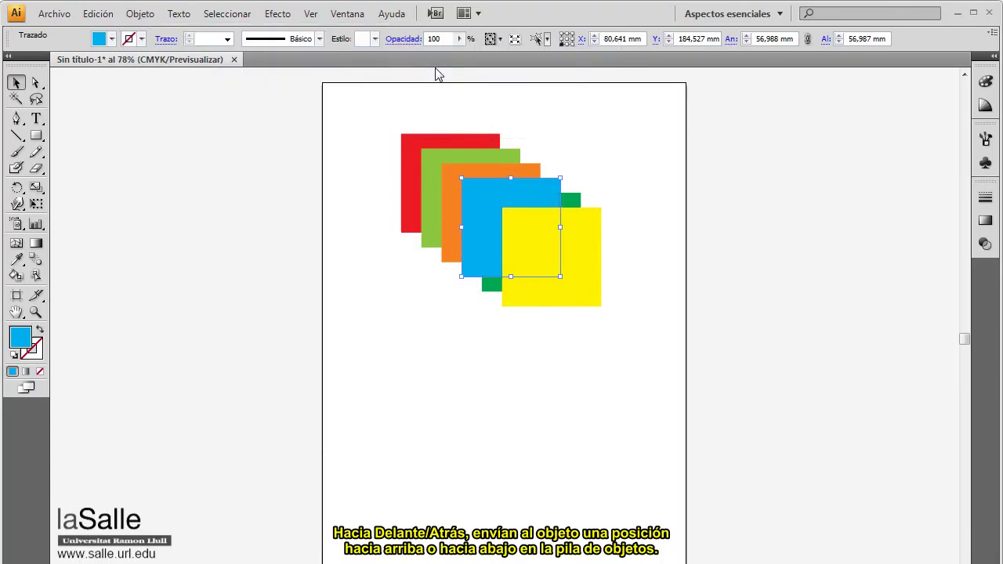
left_click(376, 164)
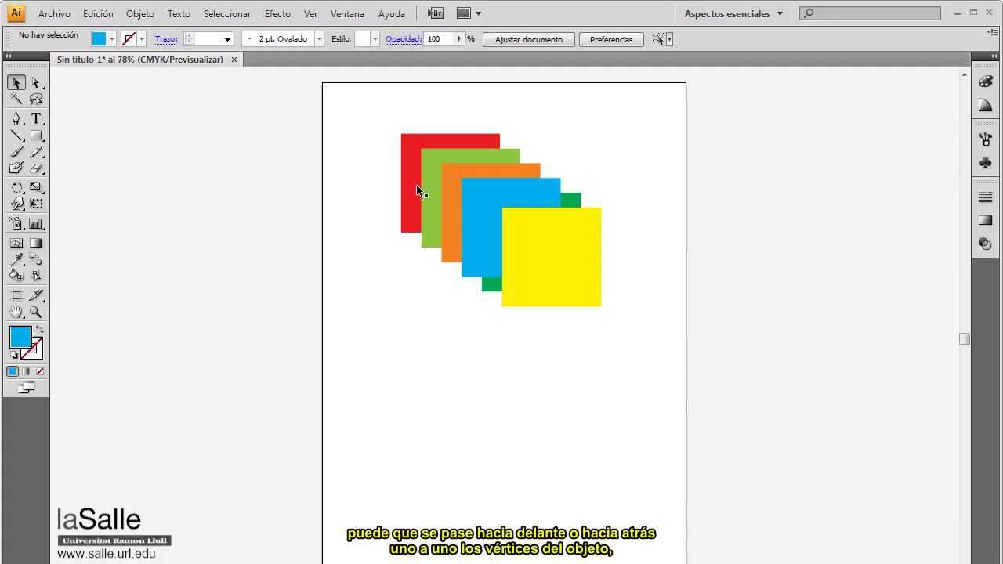
Step: Rearrange the blue square one step using the right-click Arrange menu, then deselect
left_click(482, 207)
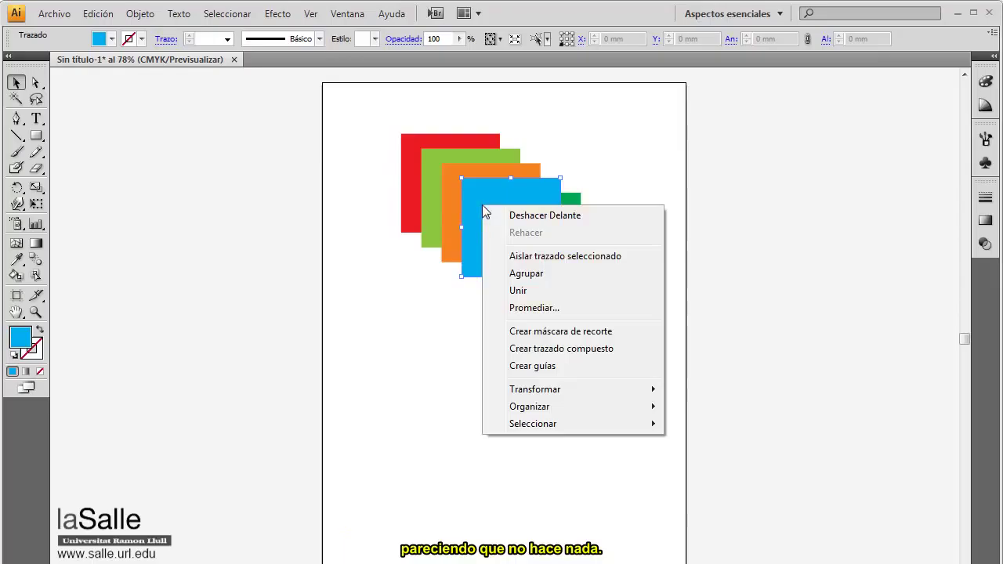
mouse_move(529, 407)
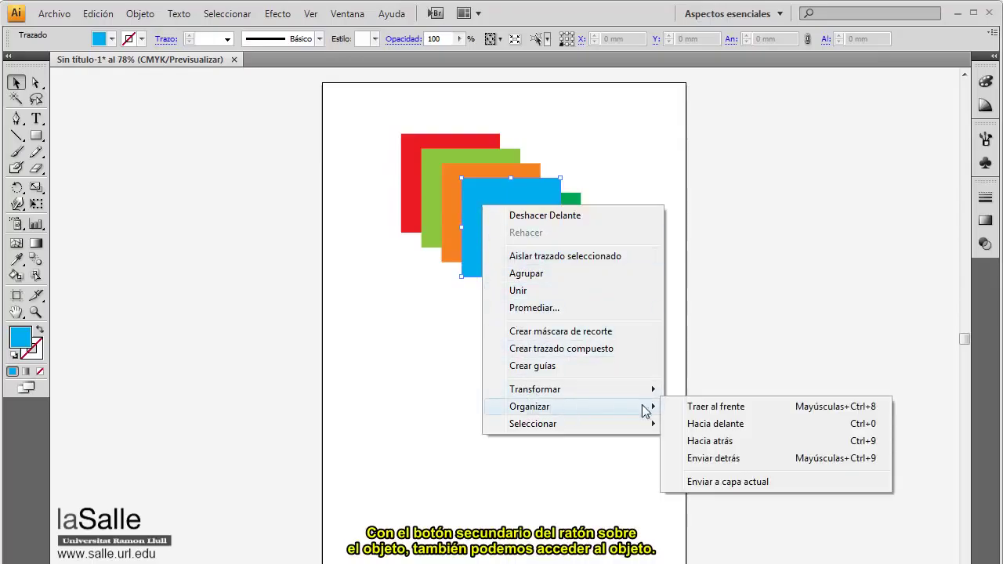
left_click(709, 424)
left_click(639, 239)
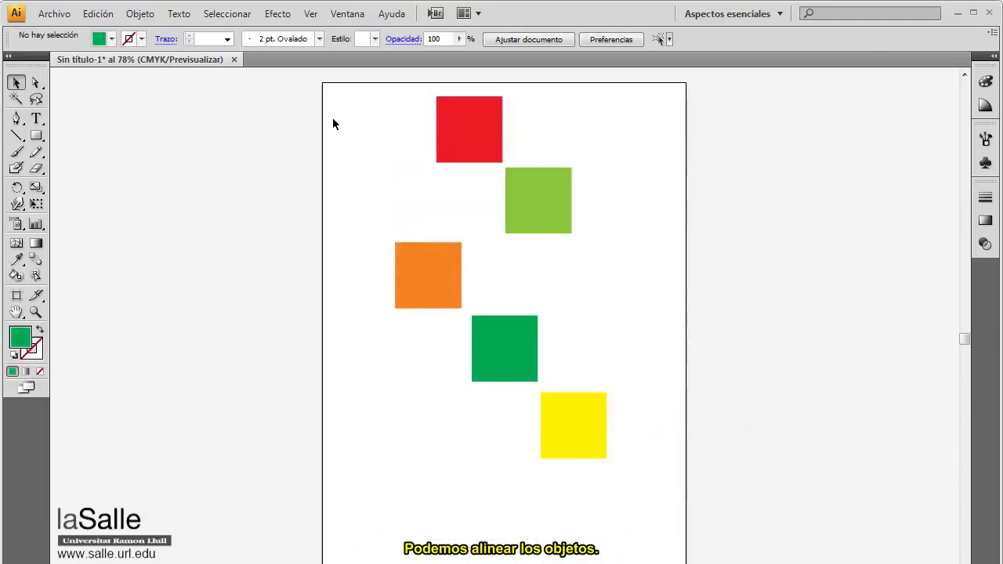
Step: Select the five squares, open the Align panel, and try left and horizontal-centre alignment, undoing each
left_click_drag(334, 120, 633, 441)
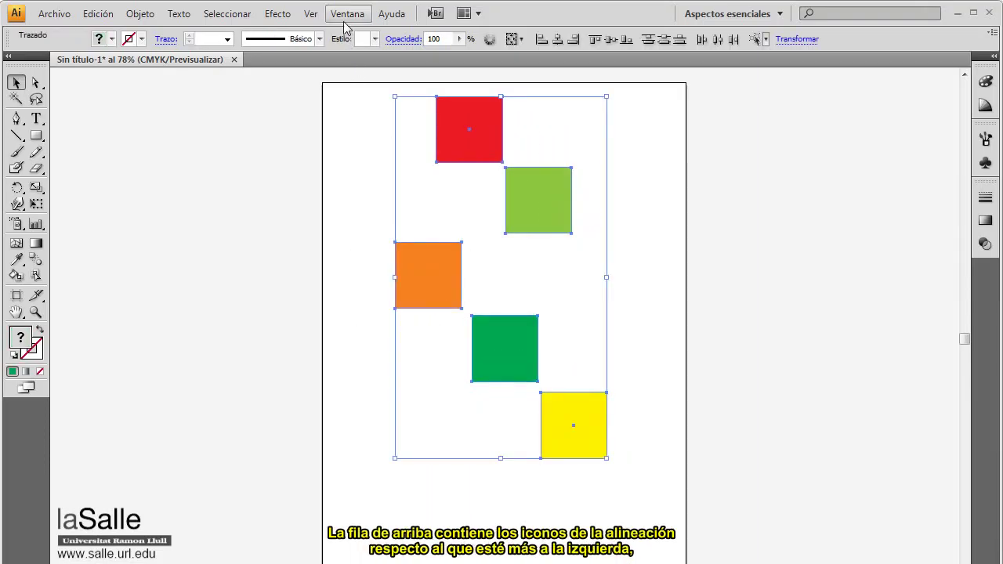
left_click(345, 16)
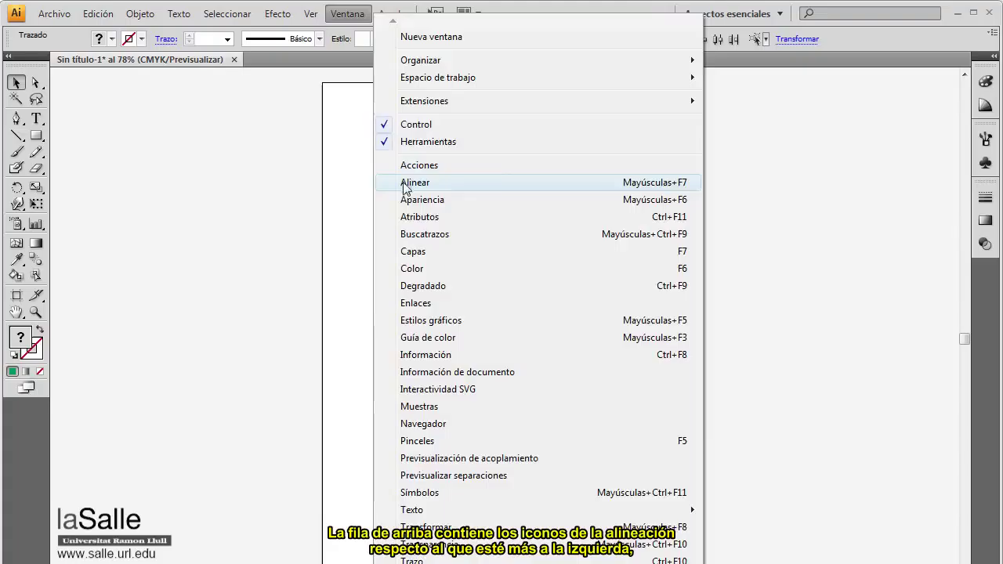
left_click(405, 185)
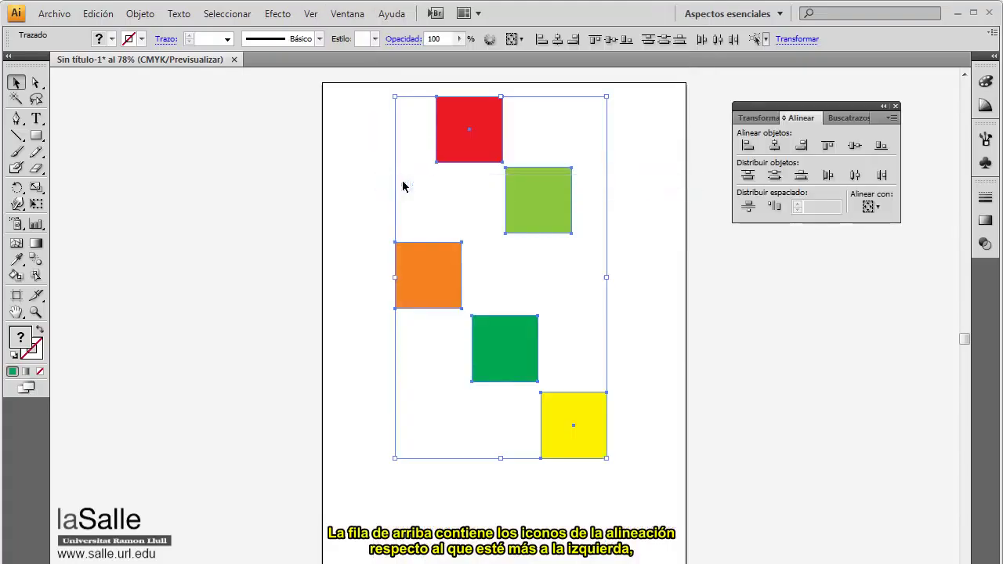
left_click(747, 145)
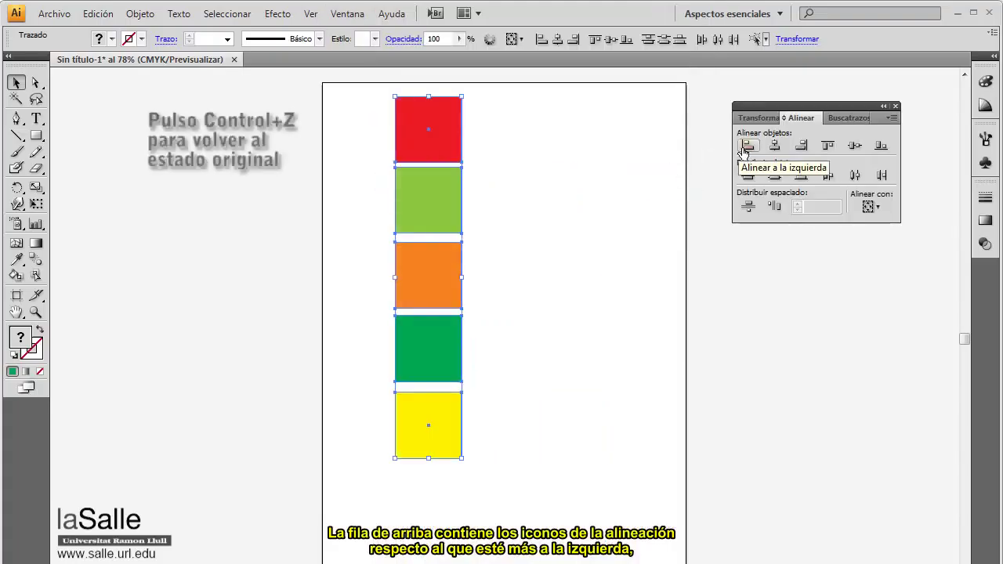
key("ctrl+z")
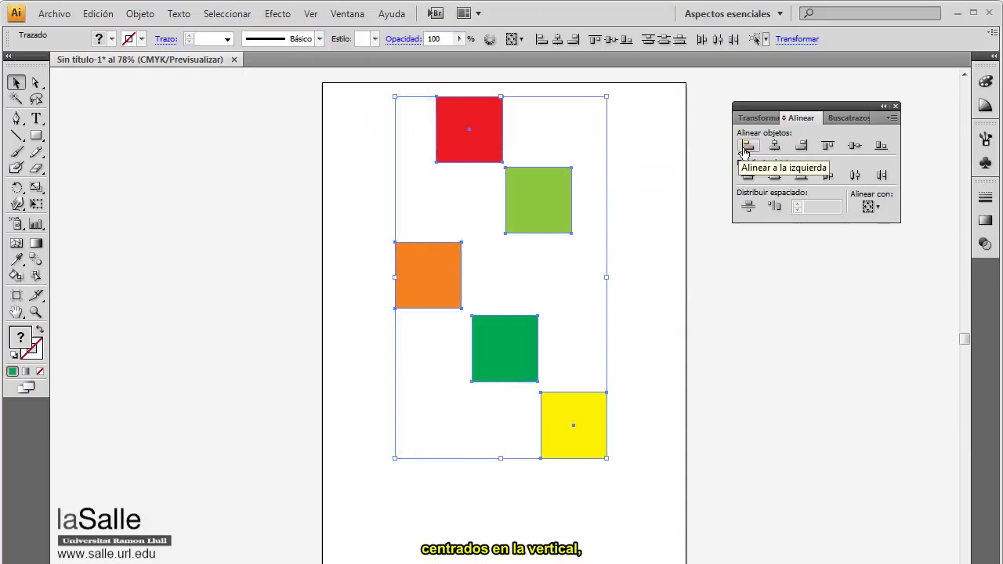
left_click(774, 146)
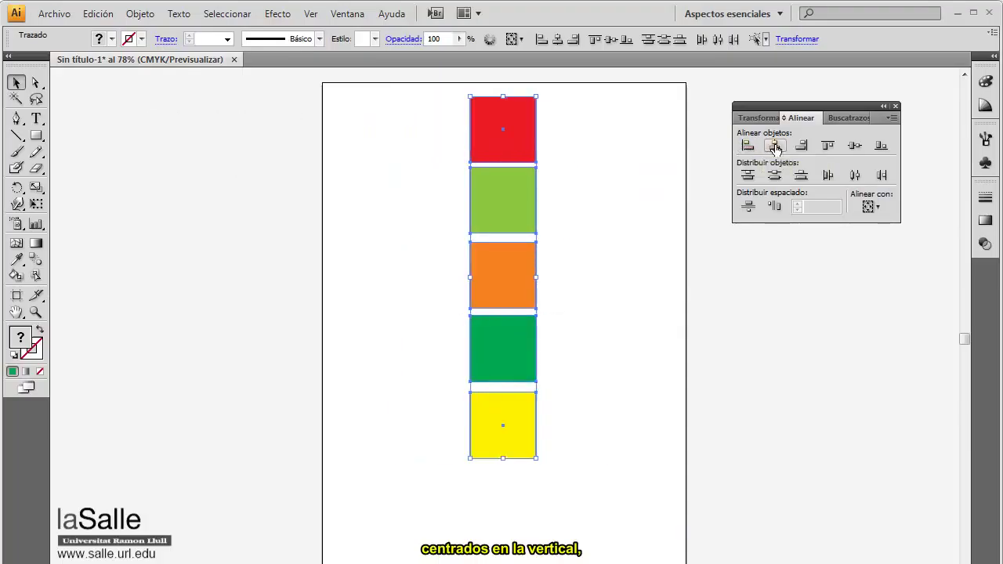
key("ctrl+z")
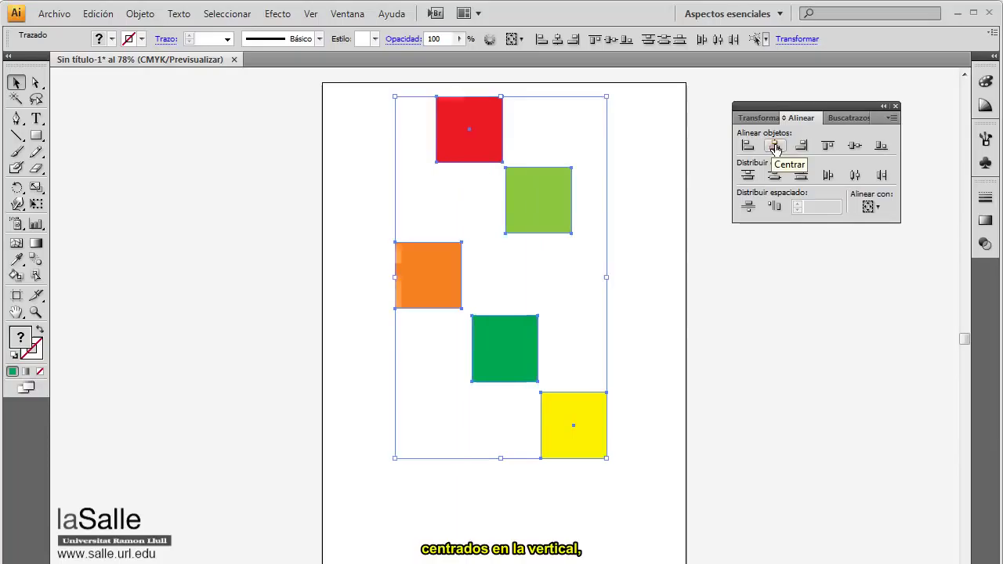
Step: Try right, top, vertical-centre and bottom alignment on the squares, undoing all but bottom
left_click(800, 145)
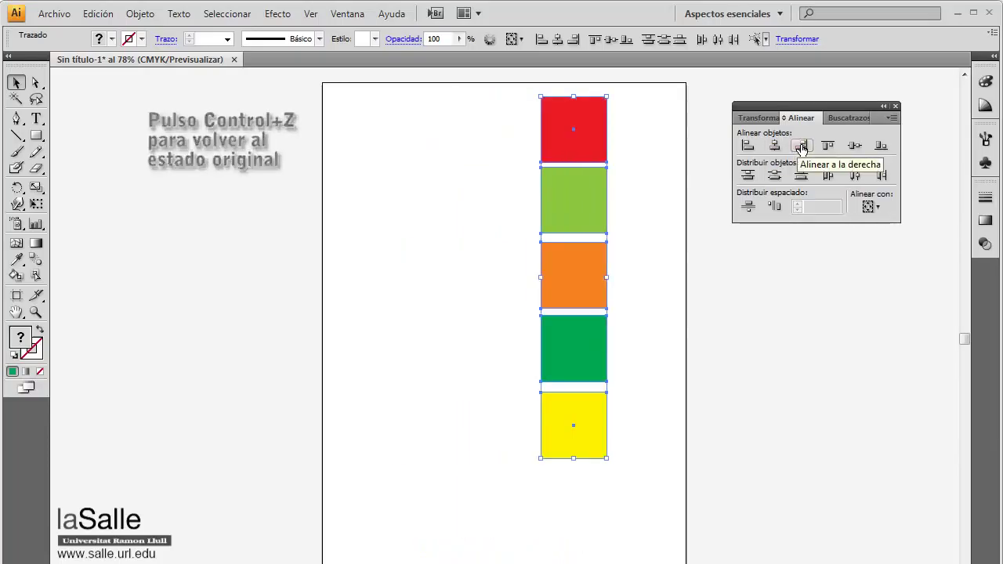
key("ctrl+z")
left_click(829, 145)
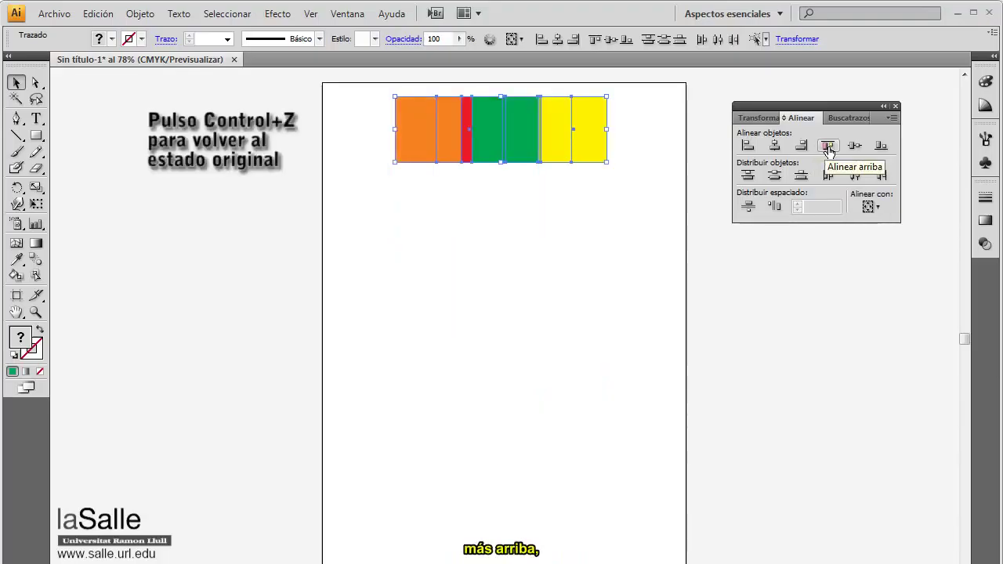
key("ctrl+z")
left_click(854, 146)
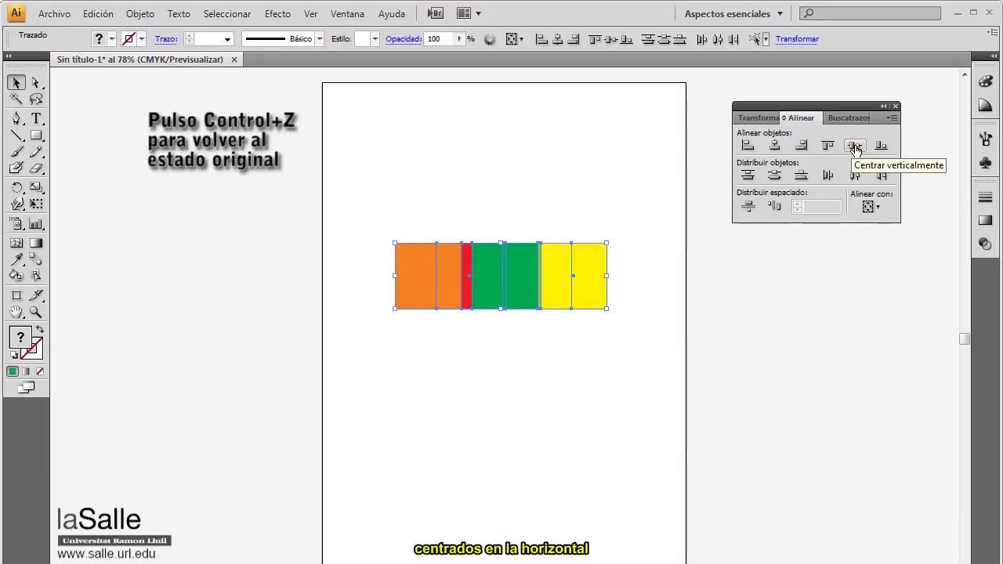
key("ctrl+z")
left_click(880, 146)
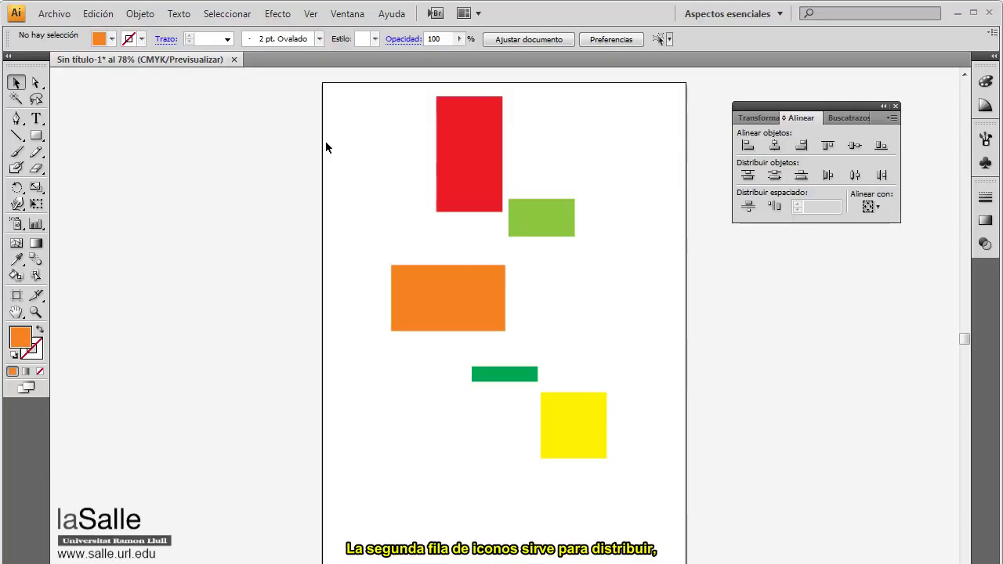
Step: Select the five rectangles and try top, vertical-centre and bottom distribution, undoing each
left_click_drag(339, 139, 621, 447)
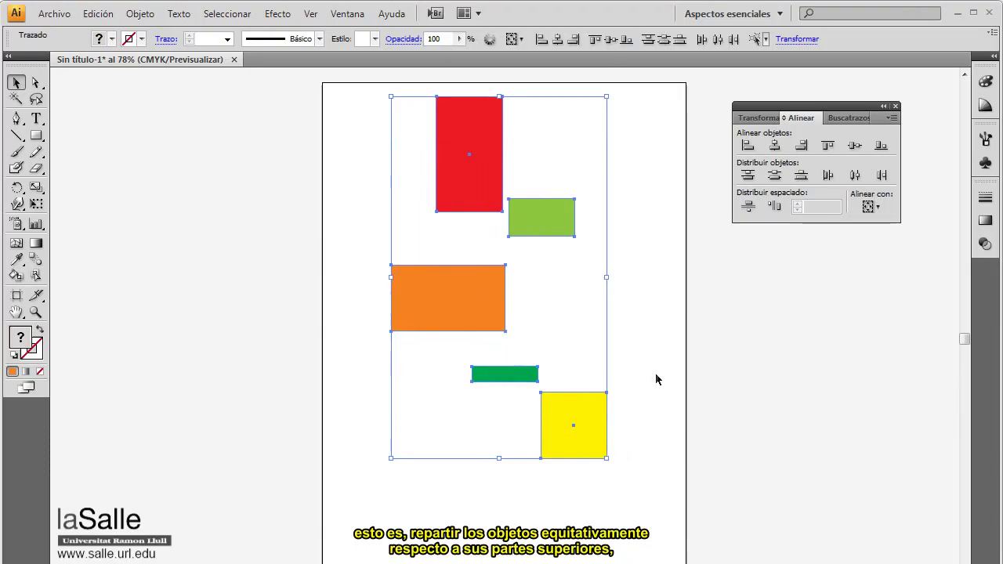
left_click(747, 175)
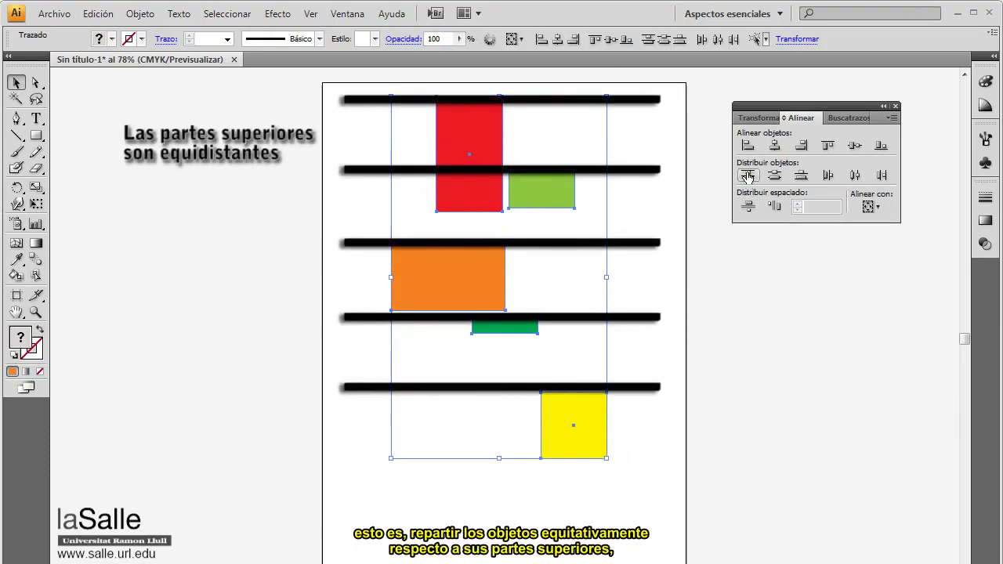
key("ctrl+z")
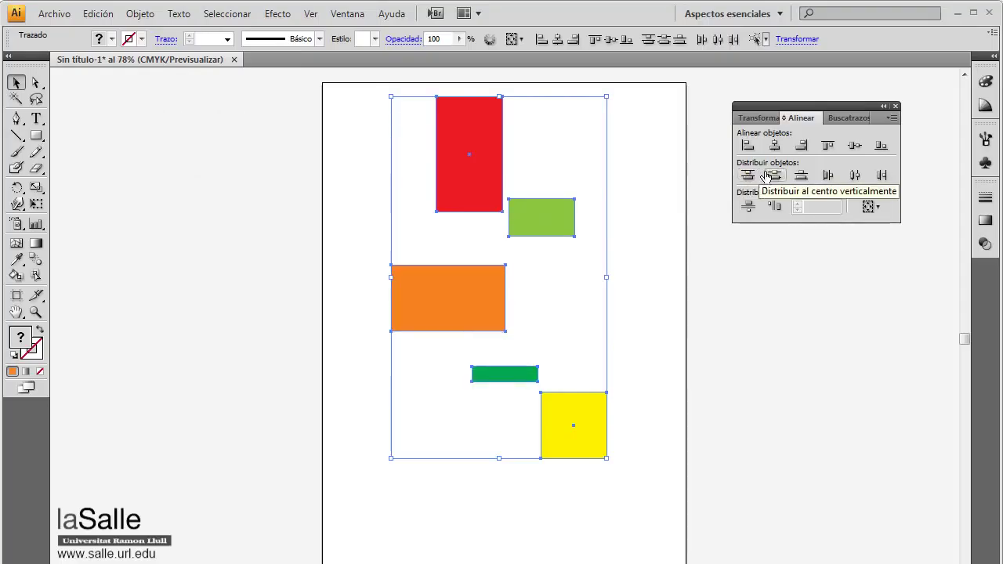
left_click(772, 175)
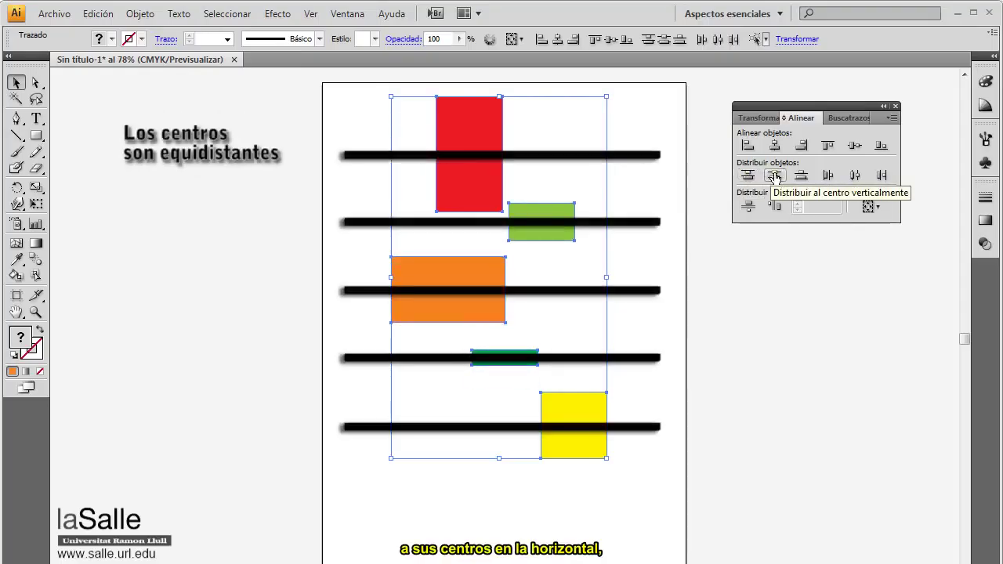
key("ctrl+z")
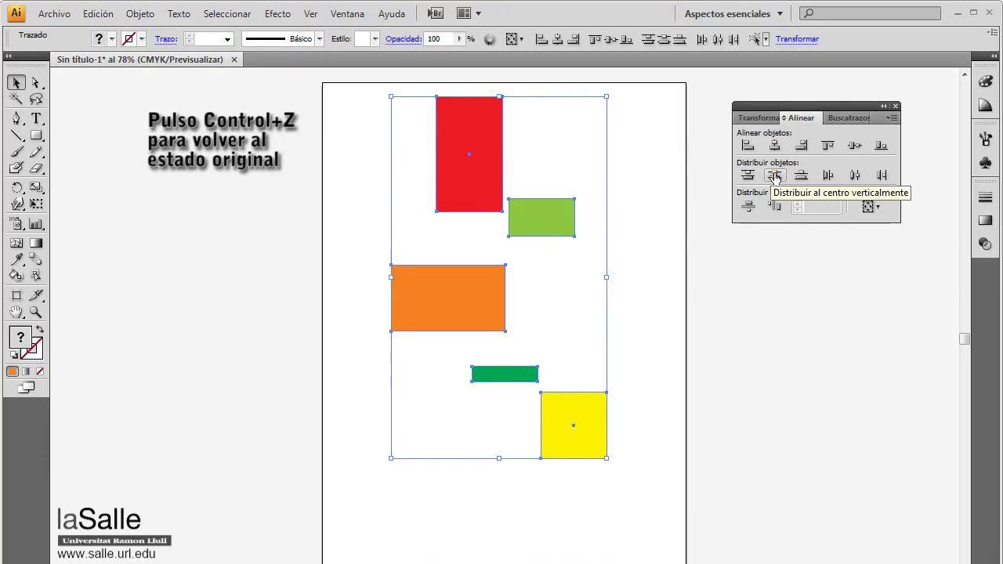
left_click(798, 176)
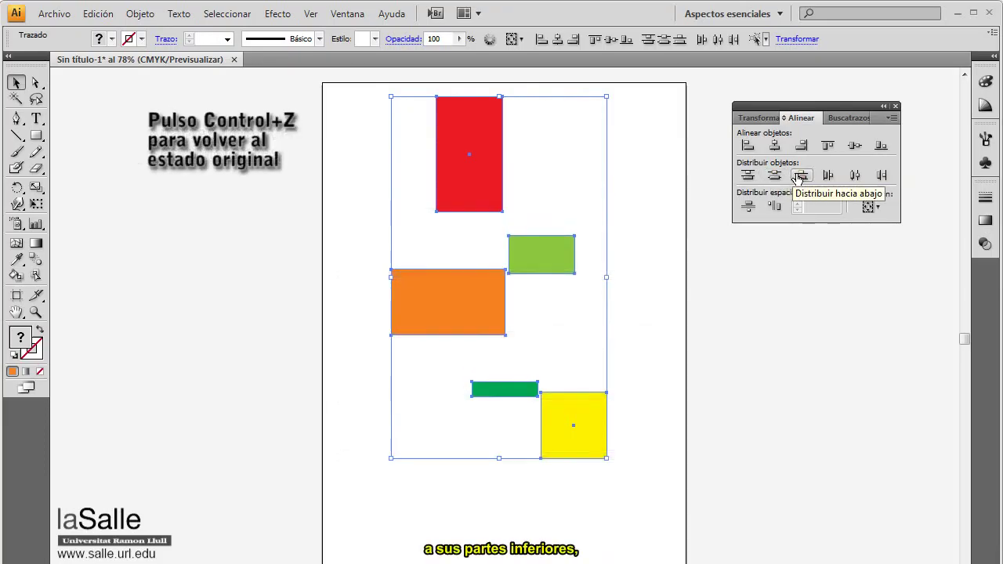
key("ctrl+z")
Step: Try left and horizontal-centre distribution with undo, then distribute by right edges
left_click(826, 176)
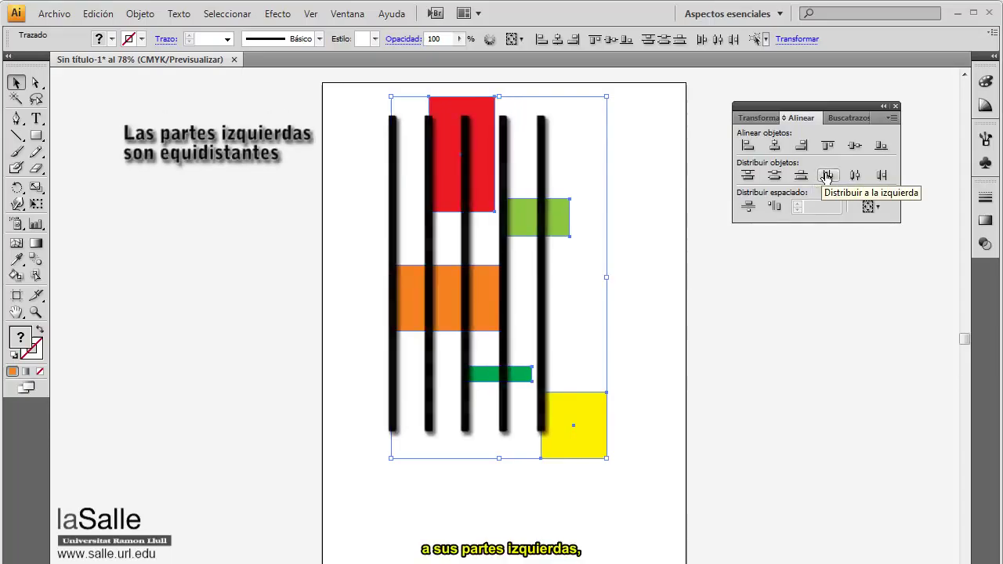
key("ctrl+z")
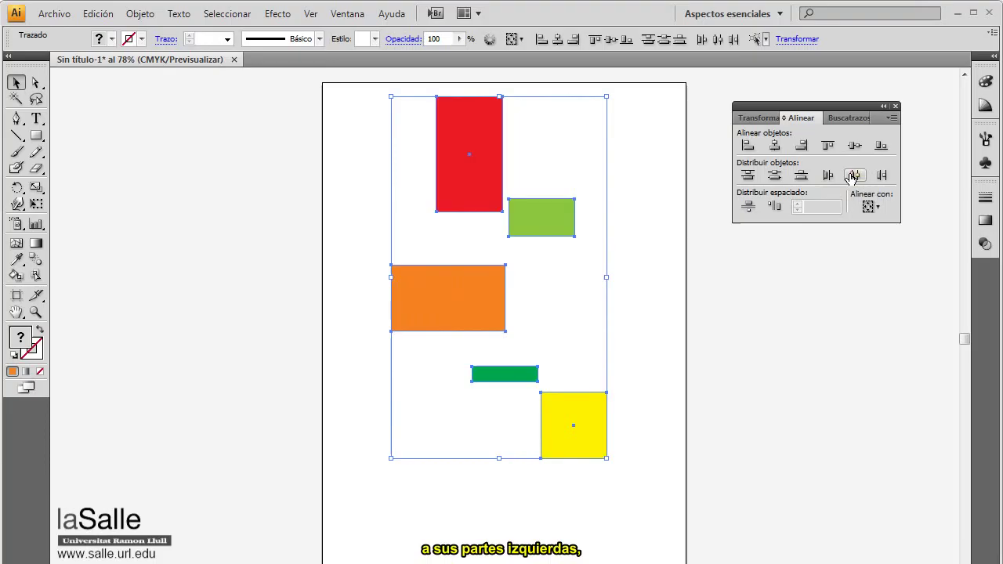
left_click(853, 176)
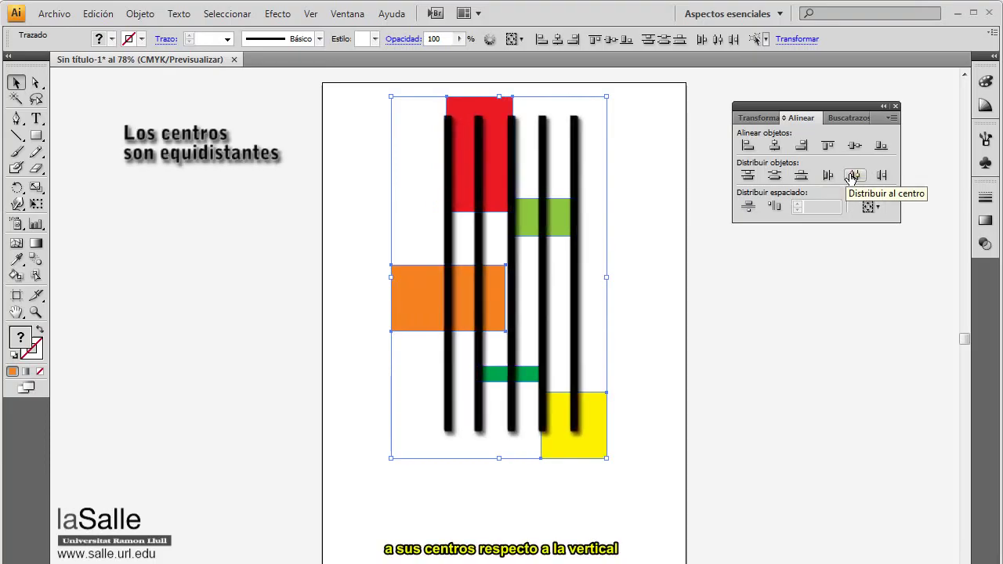
key("ctrl+z")
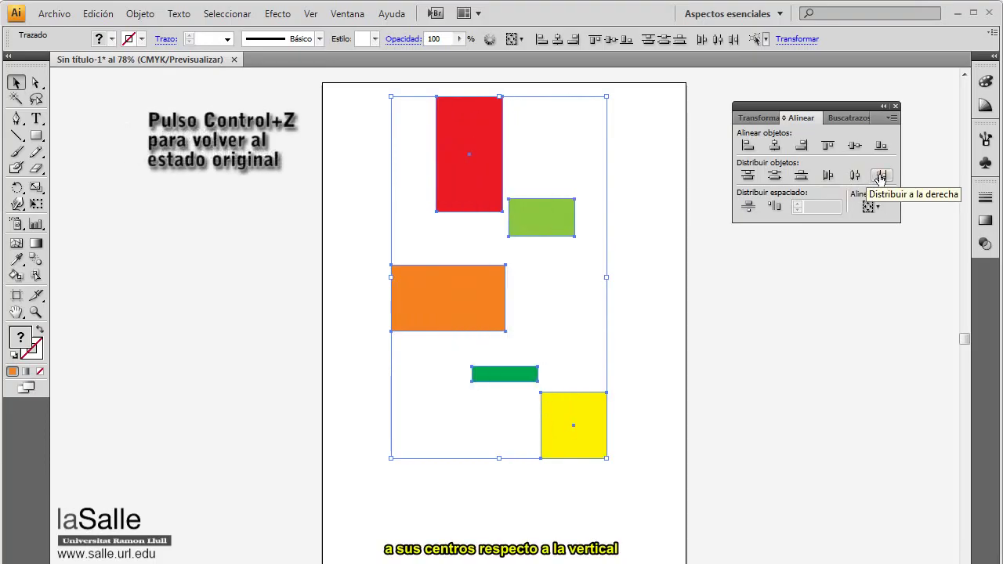
left_click(880, 175)
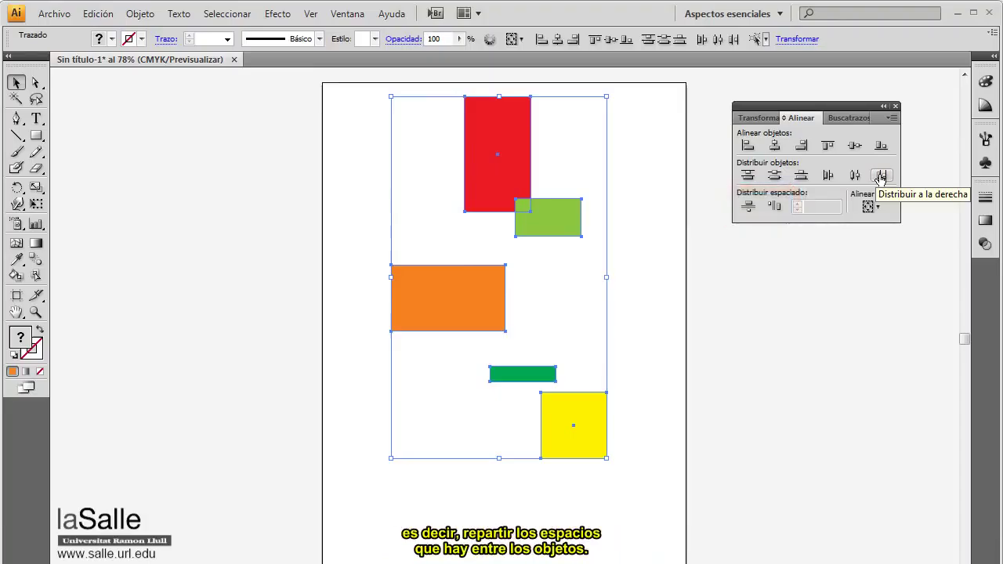
Step: Align the shapes' right edges to the green rectangle as key object, then undo
left_click(881, 177)
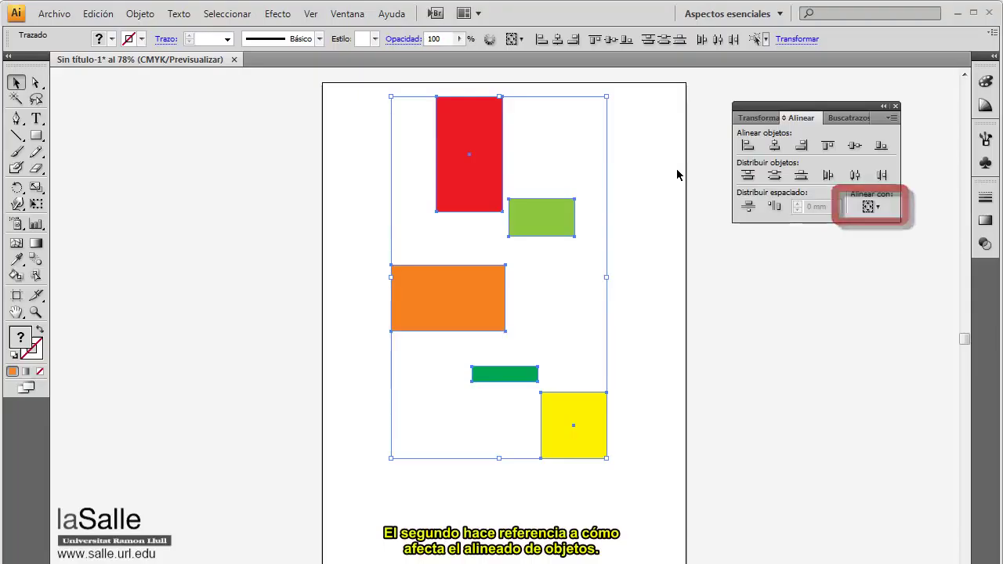
left_click(867, 207)
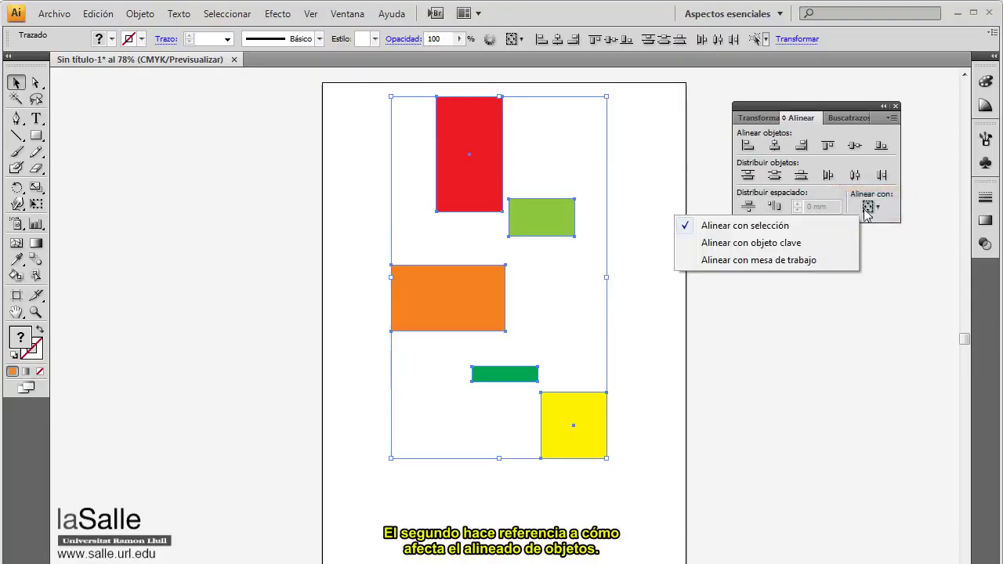
left_click(797, 243)
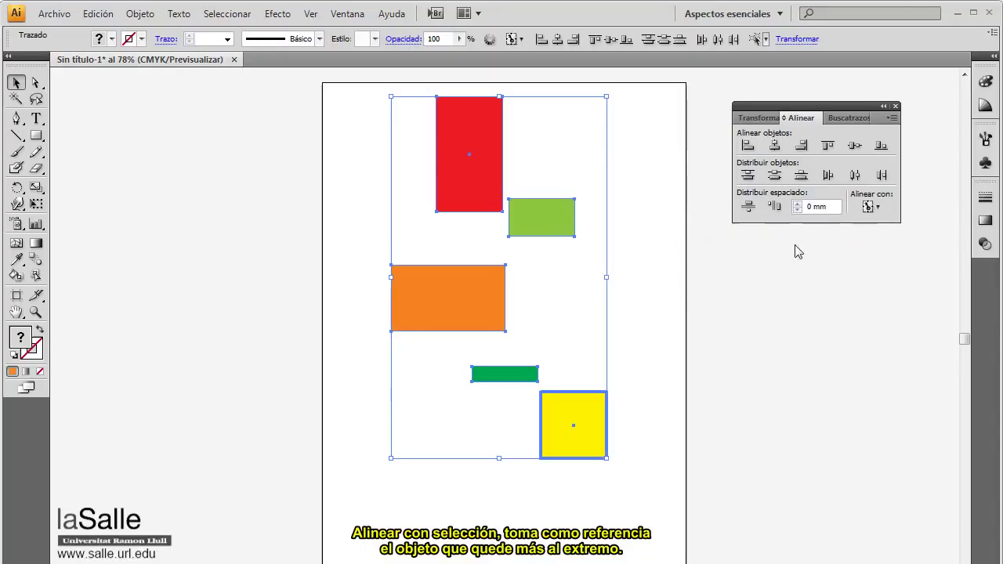
left_click(555, 222)
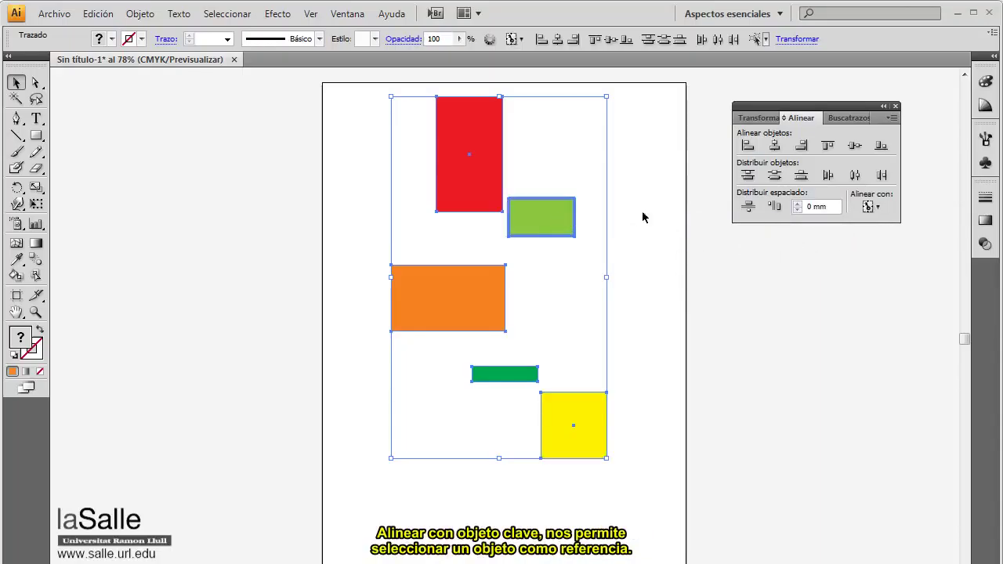
left_click(801, 146)
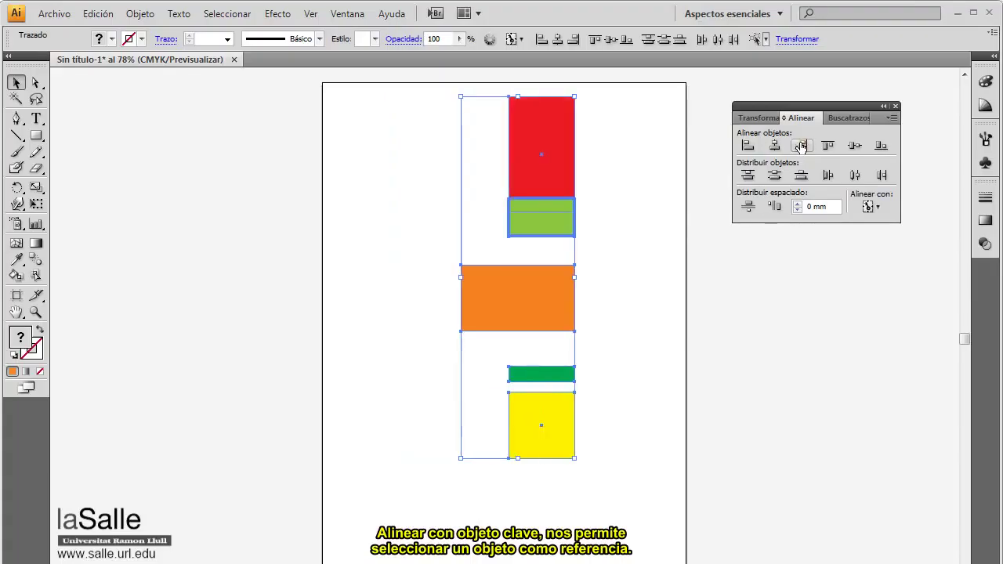
key("ctrl+z")
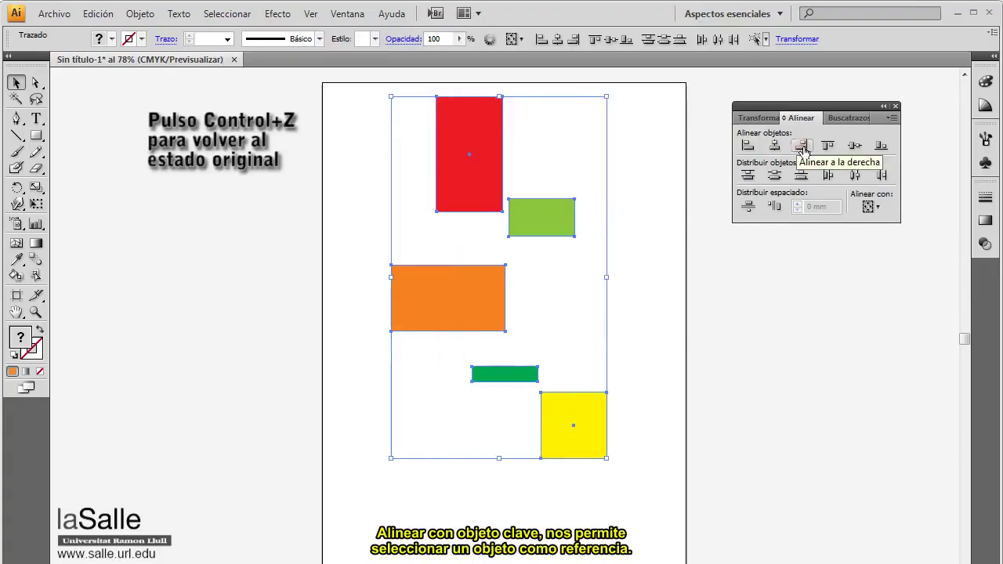
Step: Set Alinear con to mesa de trabajo, centre the shapes horizontally, and deselect
left_click(870, 206)
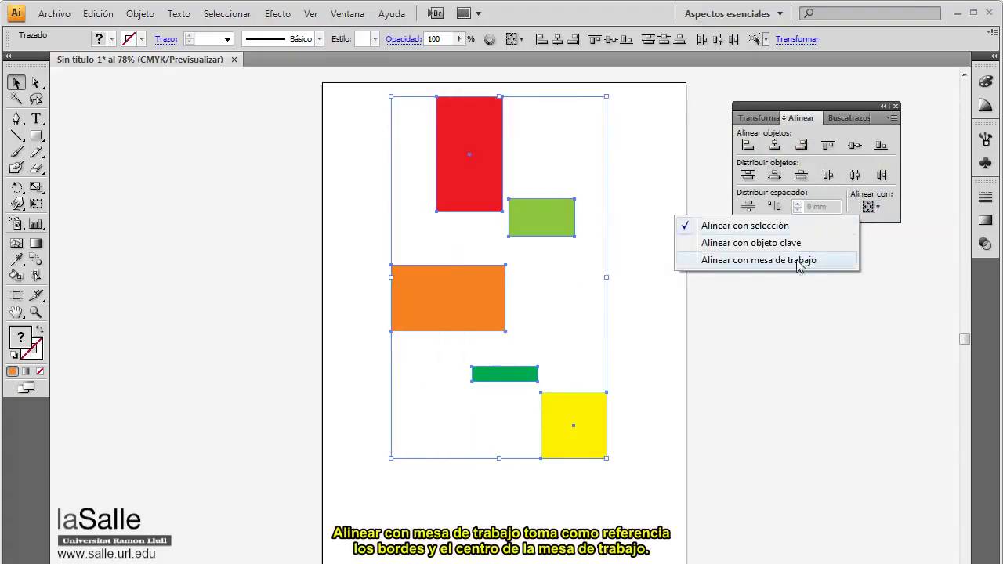
left_click(822, 261)
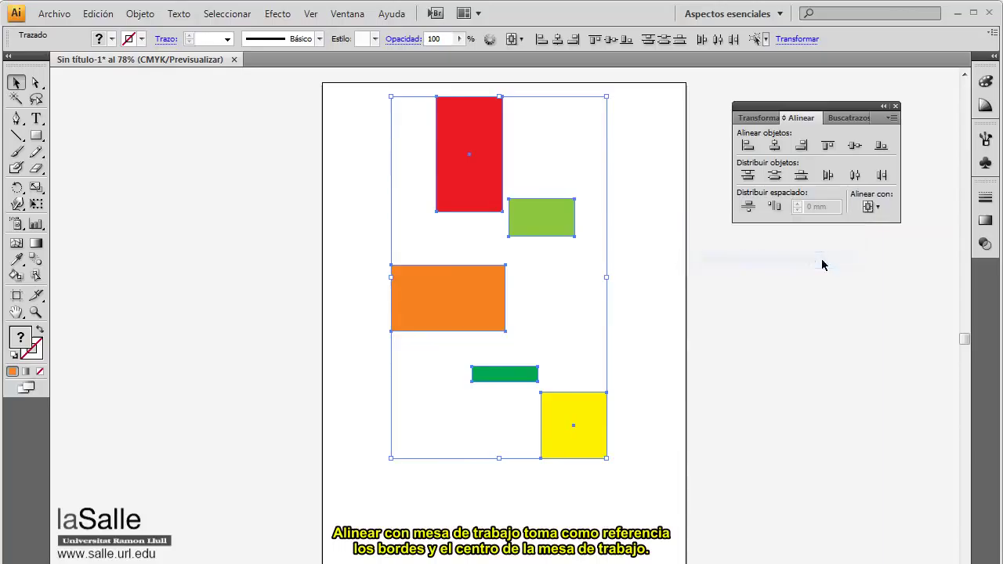
left_click(774, 146)
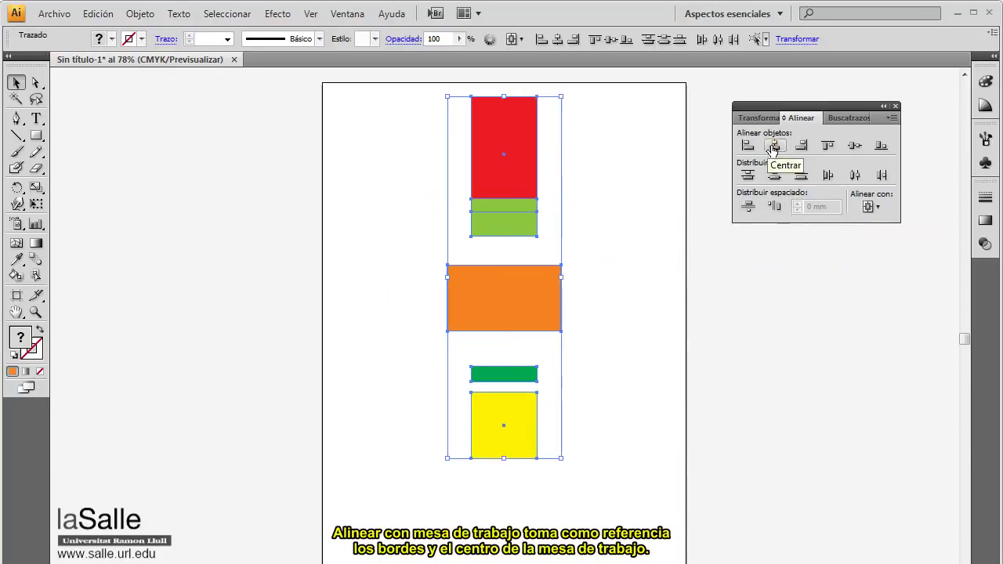
left_click(710, 144)
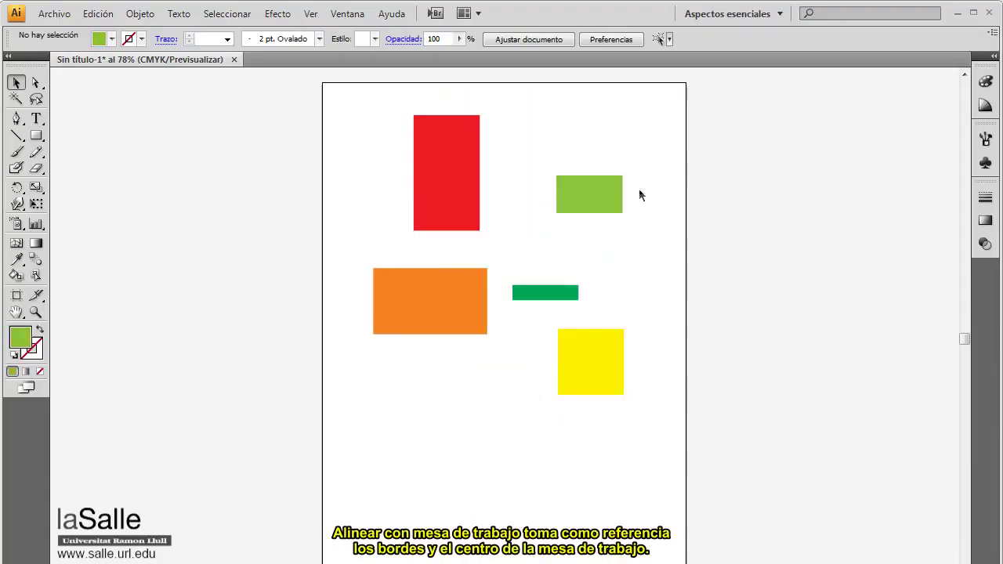
Step: Nudge the green rectangle up-left and the orange one up, then select all rectangles
left_click_drag(601, 198, 579, 168)
left_click_drag(460, 292, 458, 273)
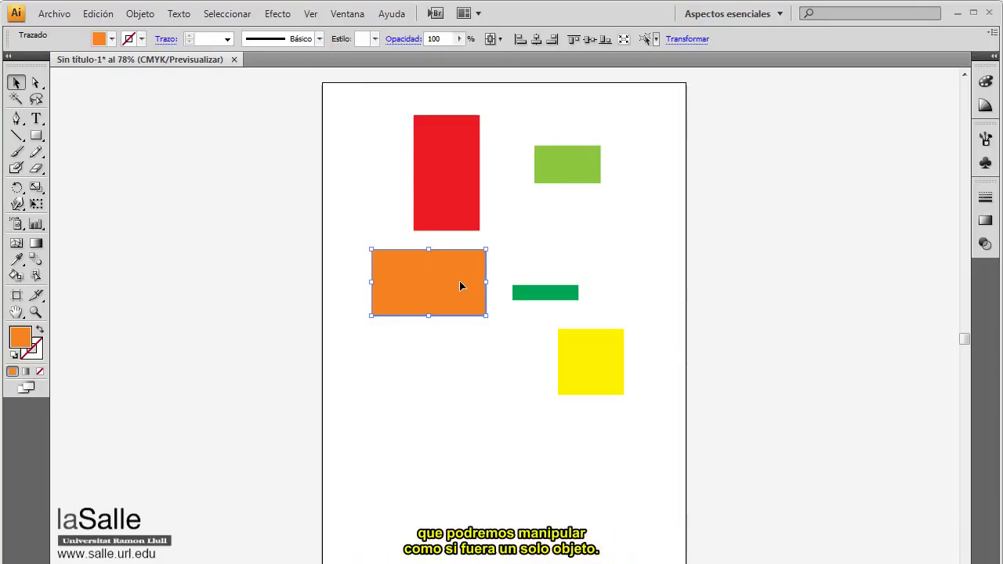
left_click_drag(365, 160, 646, 386)
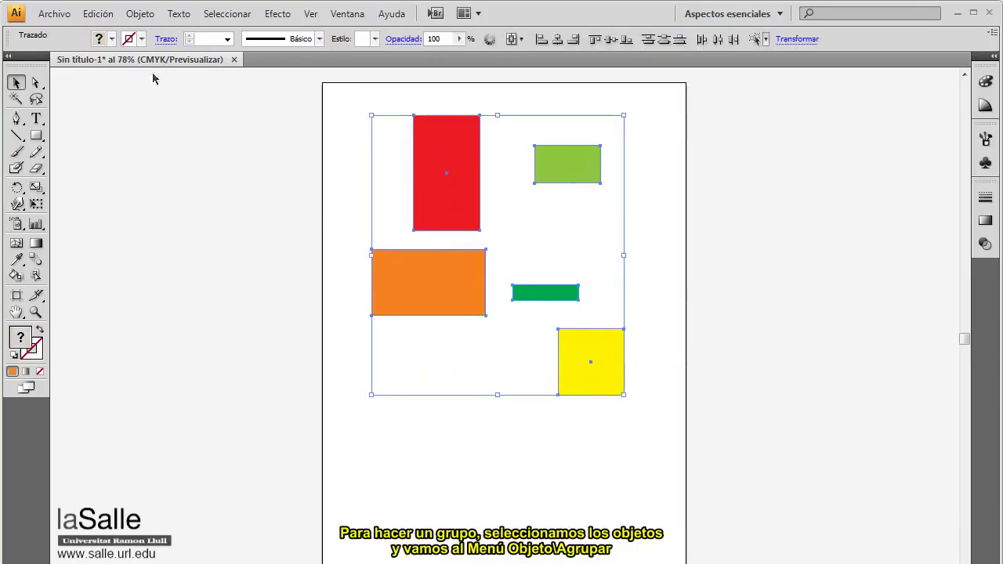
Step: Group the five rectangles with Objeto > Agrupar, shift the group, and rotate it about 35°
left_click(140, 14)
left_click(159, 74)
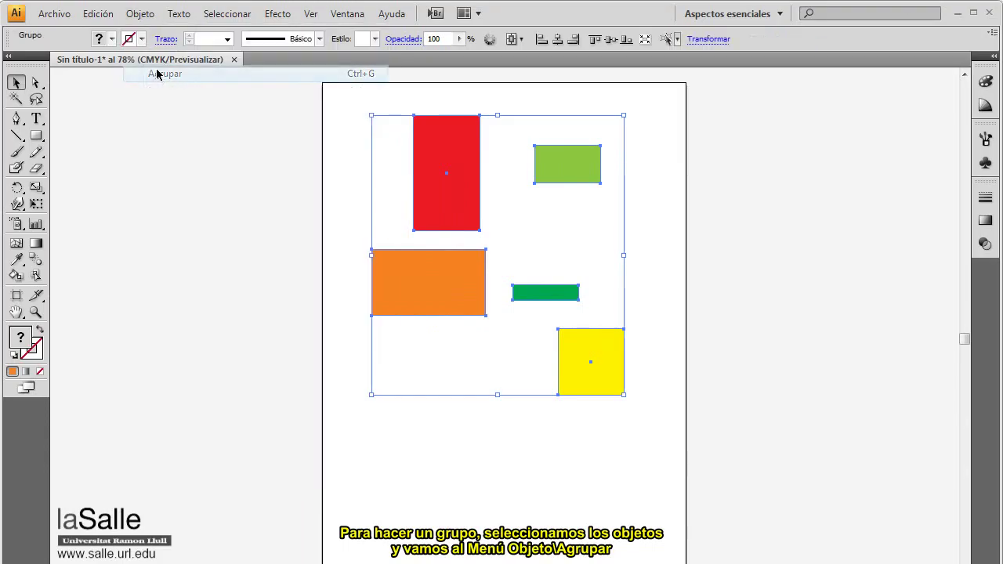
left_click(268, 192)
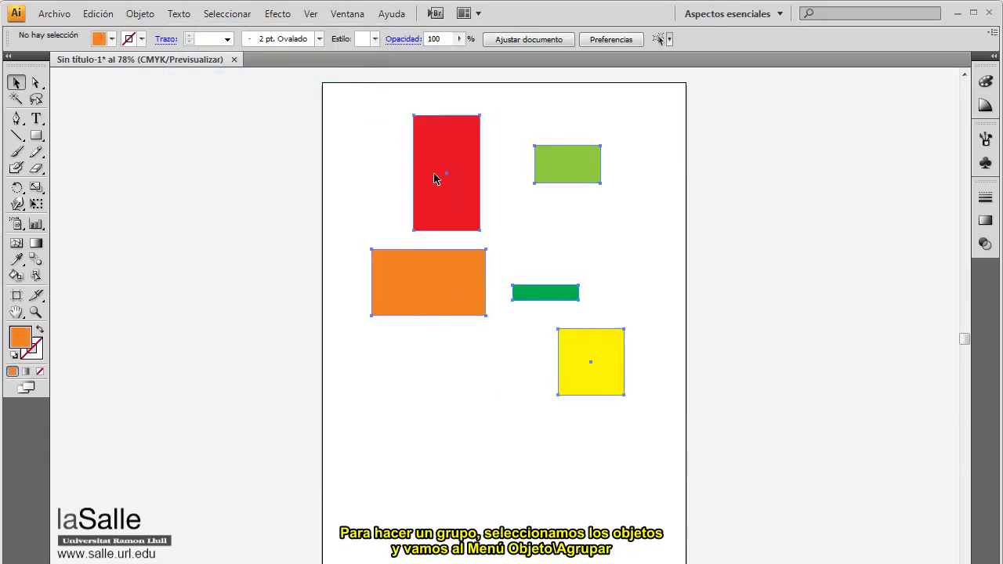
mouse_move(436, 175)
left_mouse_down()
mouse_move(492, 174)
mouse_move(399, 177)
left_mouse_up()
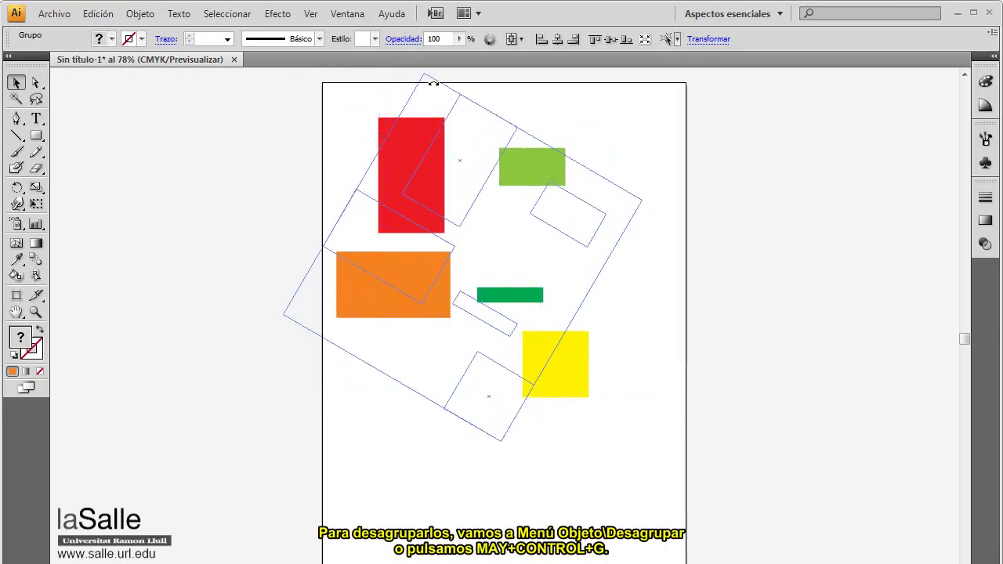
left_click_drag(334, 112, 480, 100)
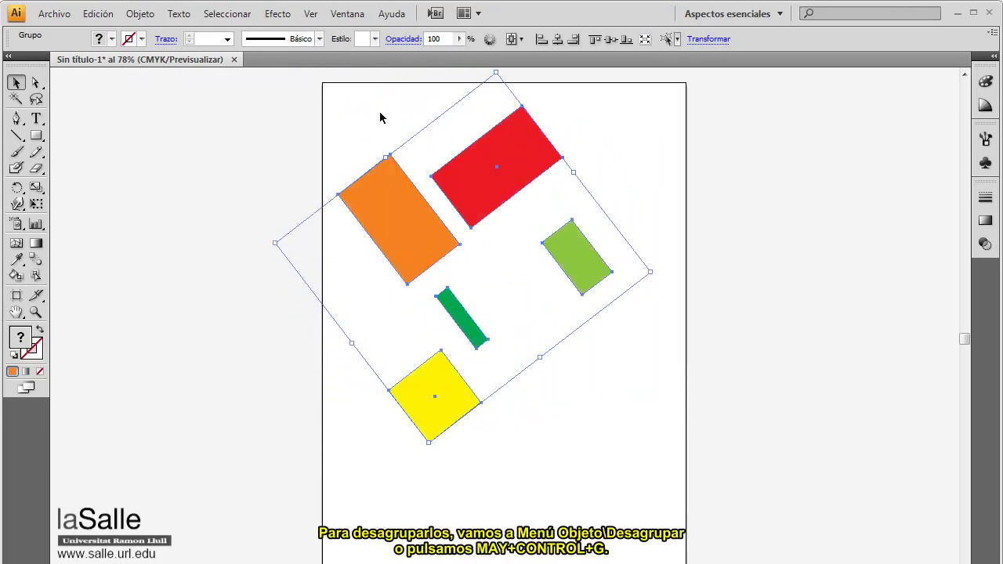
Step: Ungroup the rectangles, then move the orange one down-left and the red one down-right
left_click(153, 15)
left_click(167, 91)
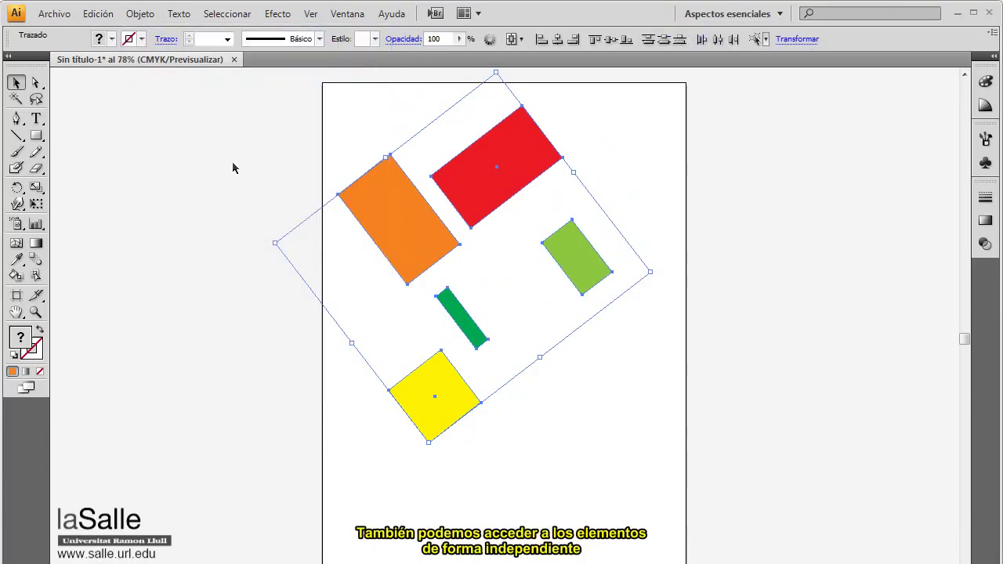
left_click(232, 166)
left_click_drag(392, 226, 379, 238)
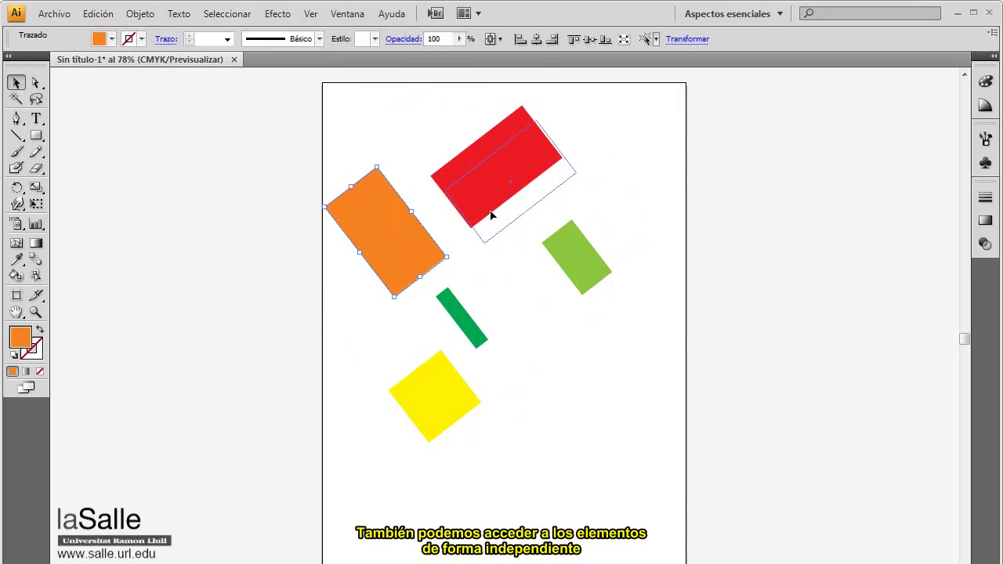
left_click_drag(465, 222, 481, 247)
Step: Regroup all the shapes and move the whole group right and down
left_click_drag(638, 133, 363, 405)
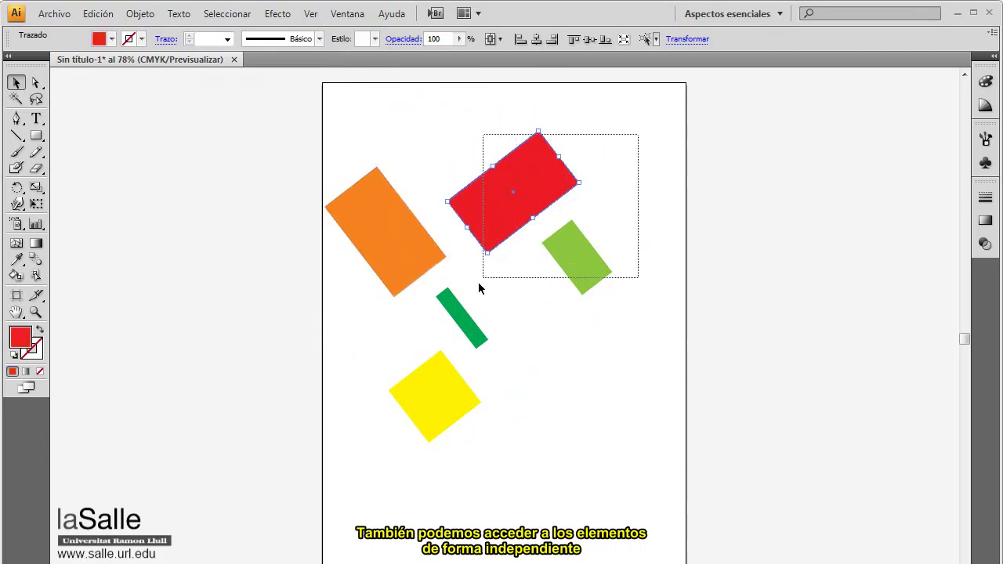
left_click(139, 13)
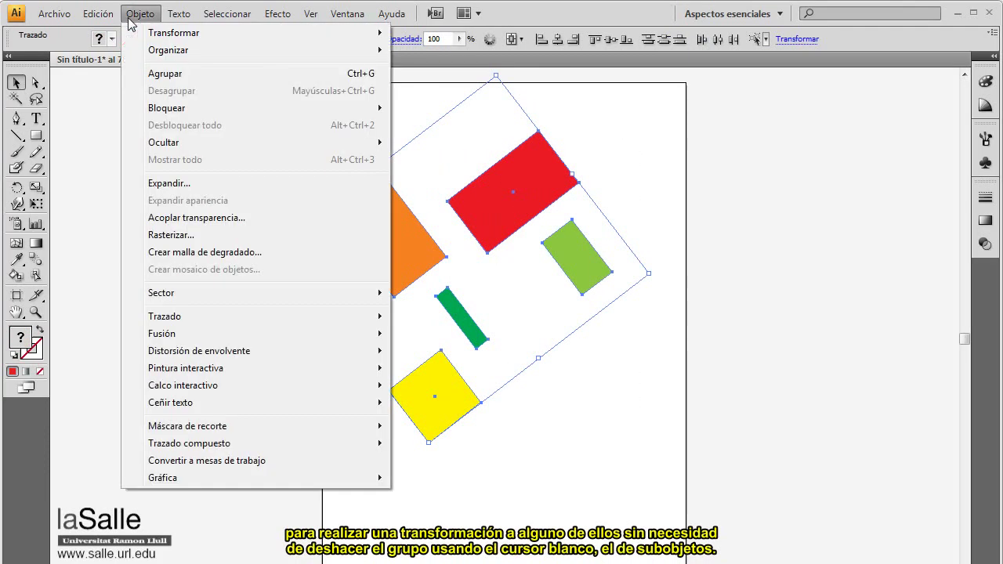
left_click(215, 69)
left_click_drag(359, 224, 381, 235)
left_click(138, 133)
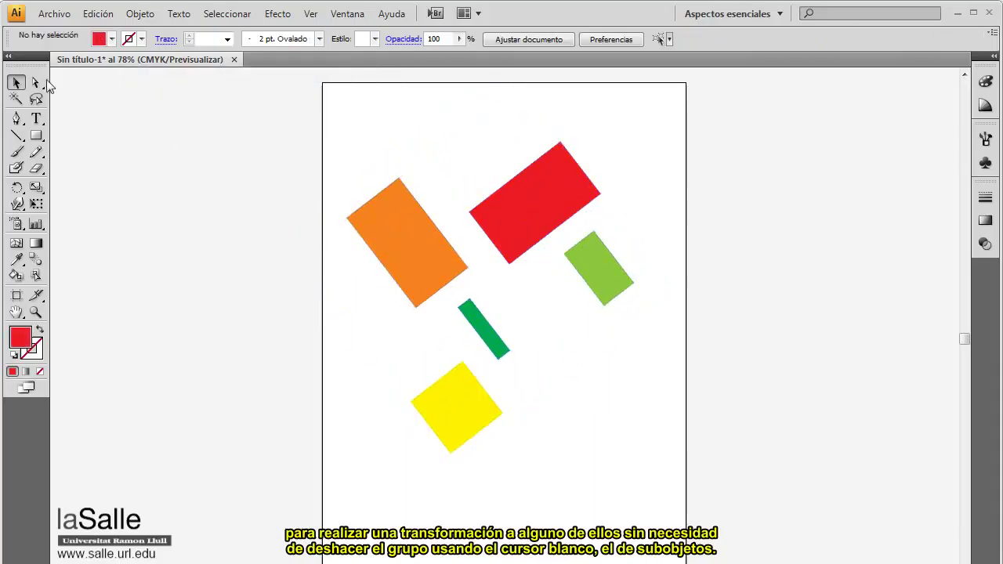
Step: With Direct Selection, move the orange rectangle up-left and the green bar right inside the group
left_click(35, 82)
left_click(384, 232)
left_click_drag(384, 235, 371, 207)
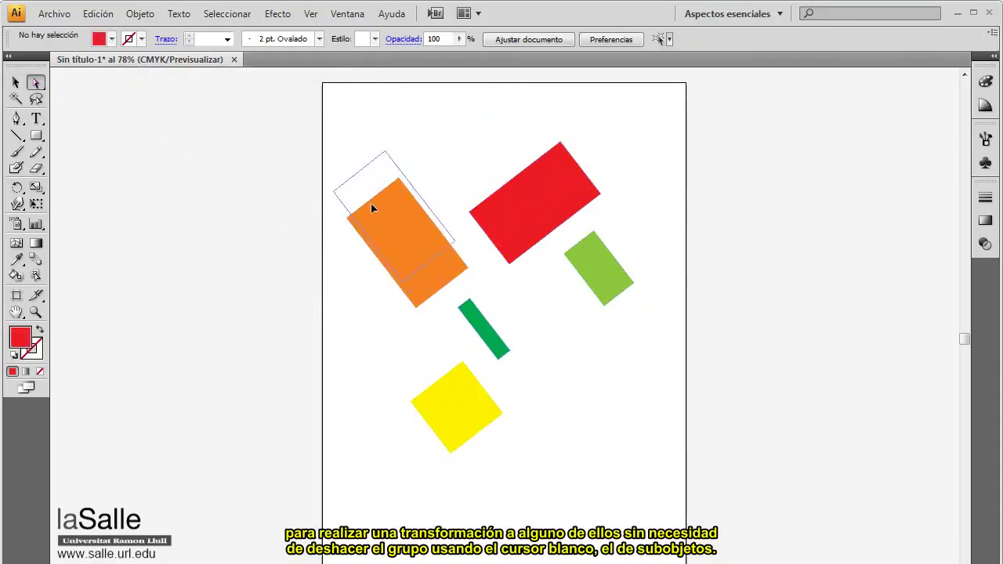
left_click_drag(486, 327, 544, 309)
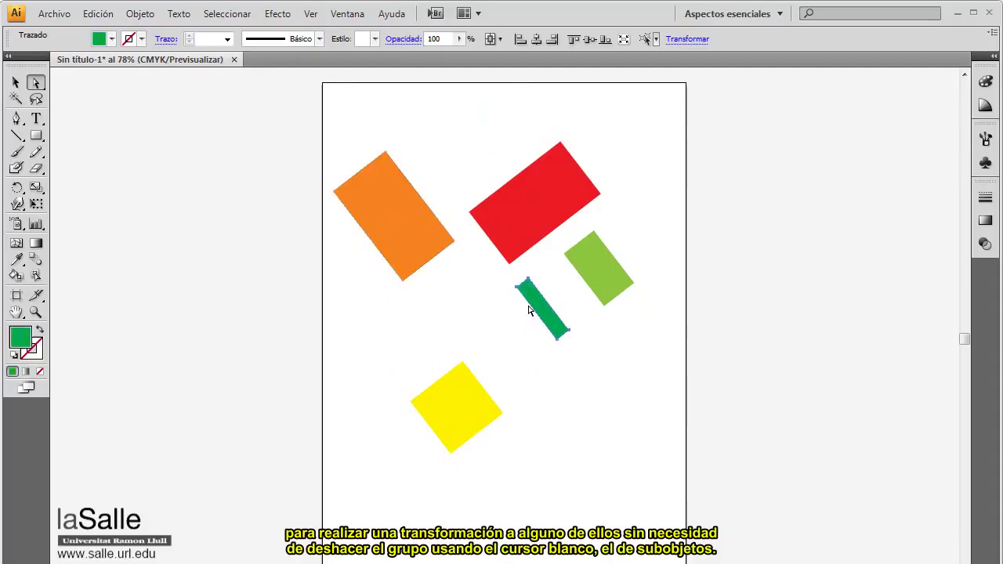
left_click(387, 313)
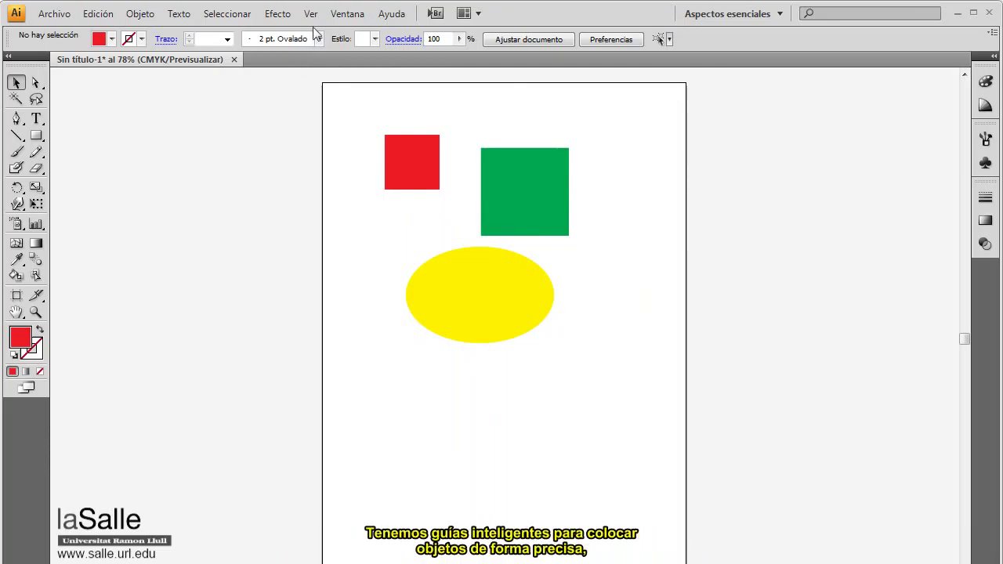
Step: Enable Ver > Guías inteligentes and drag a rectangle out from the yellow ellipse's right edge
left_click(311, 15)
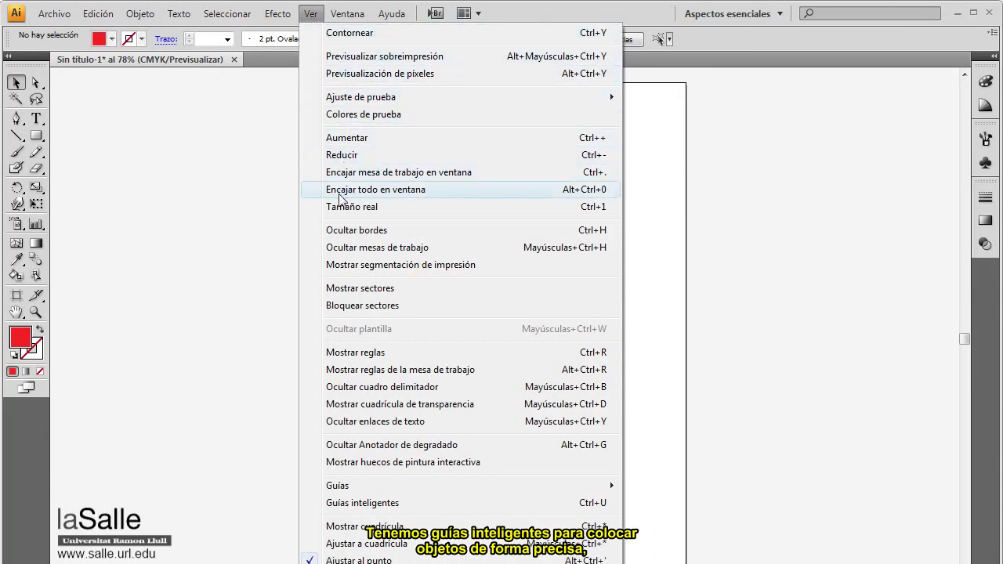
left_click(402, 502)
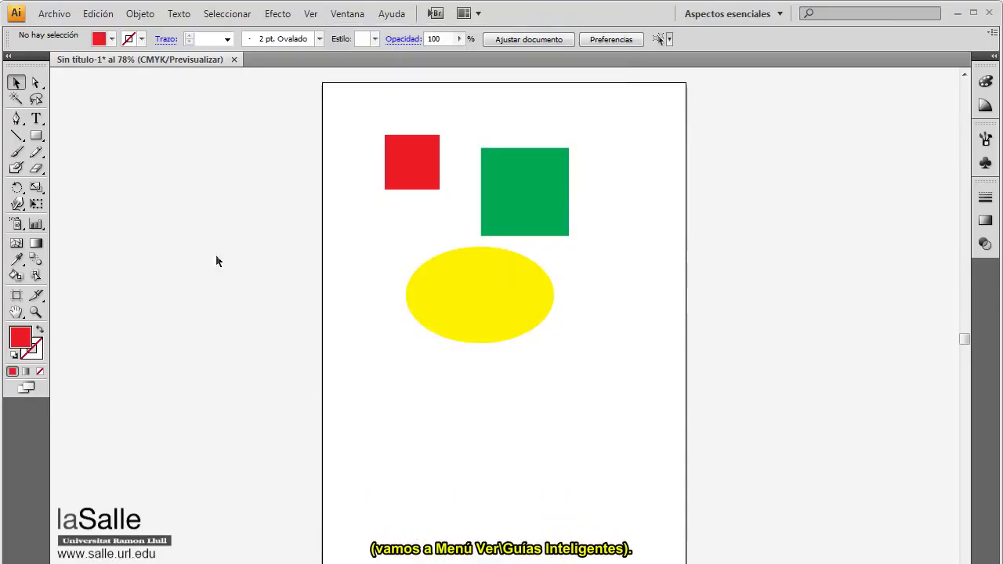
left_click(36, 135)
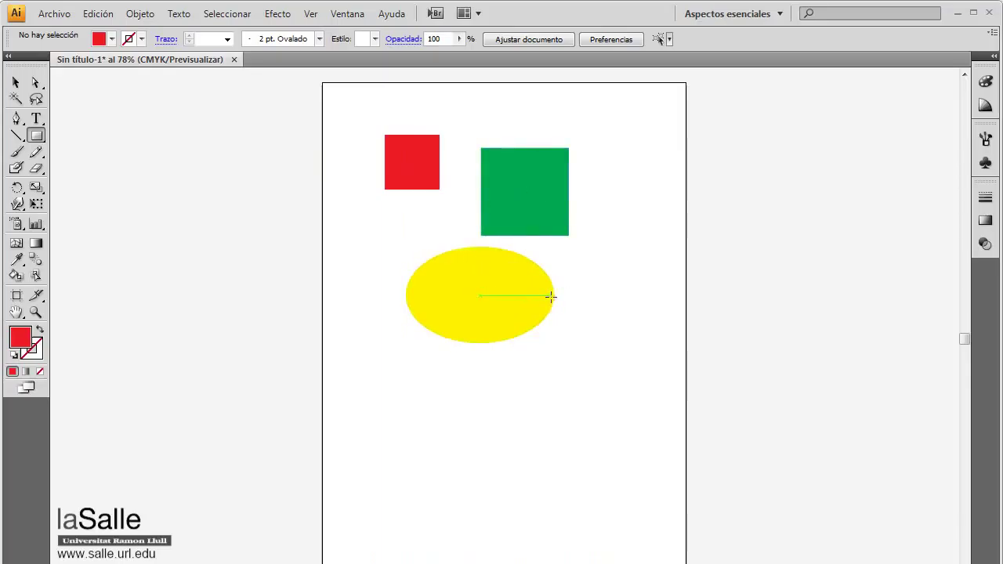
left_click_drag(553, 296, 629, 385)
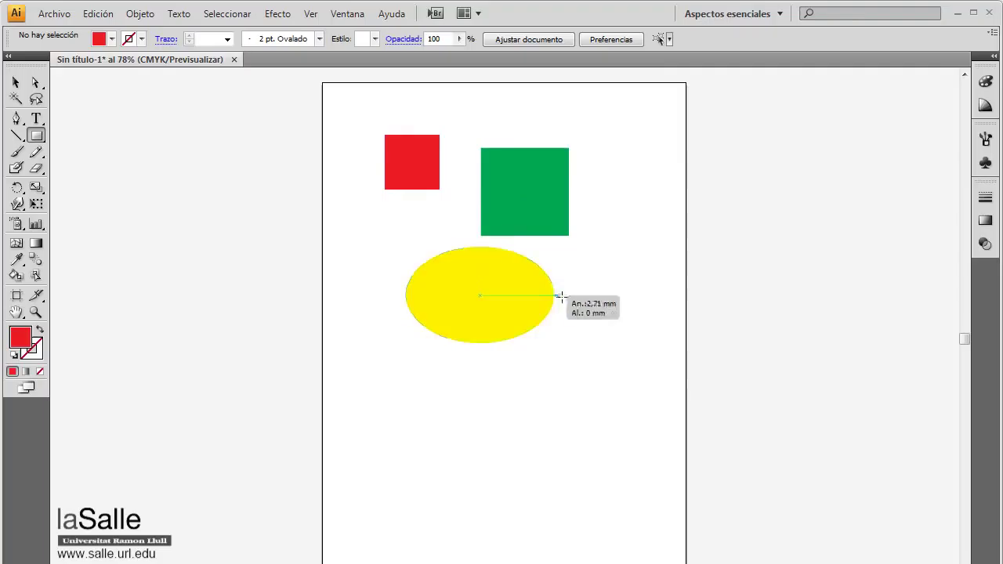